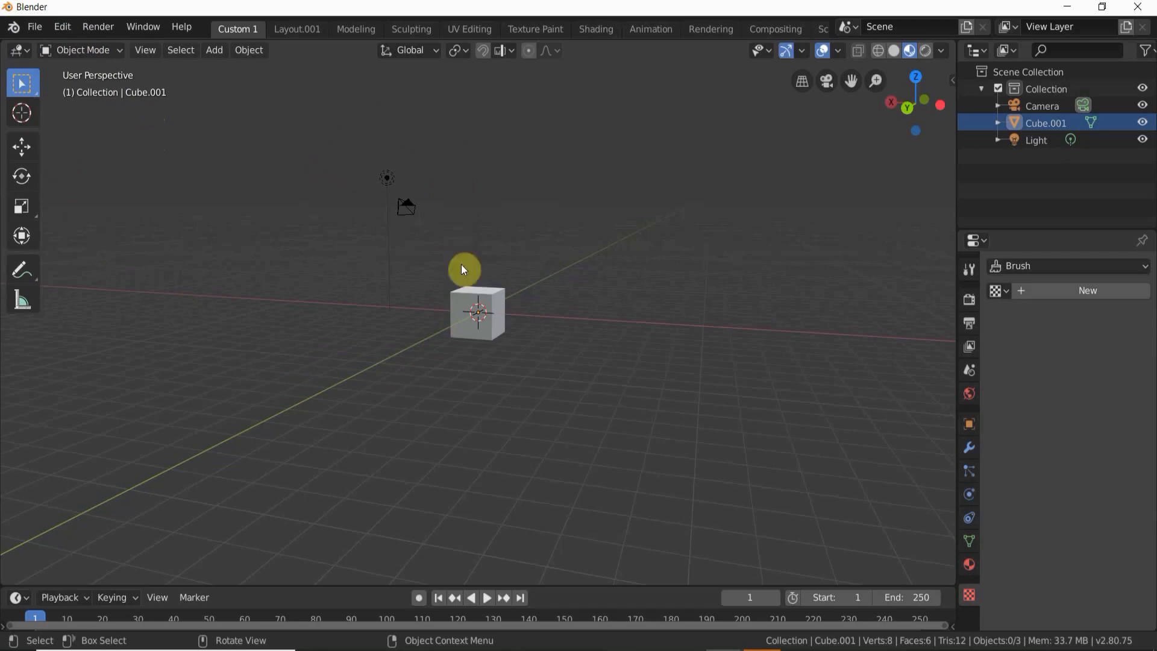
Step: Select the cube, the camera and the light one after another, reselect the cube and keep it in Object Mode
click(459, 295)
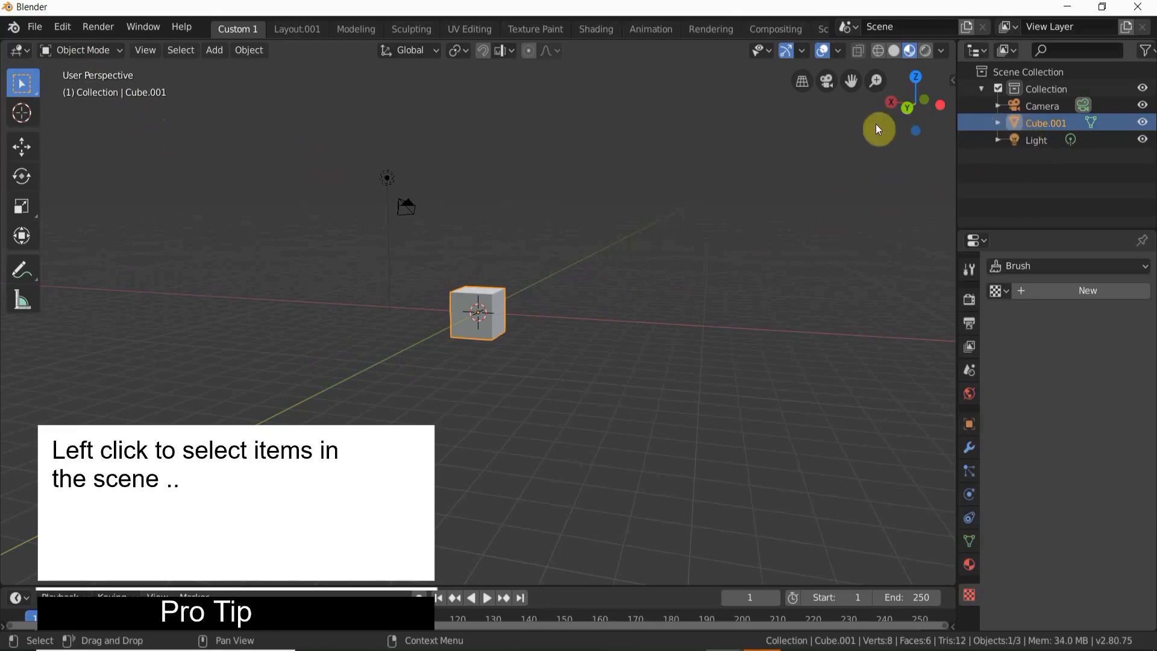
click(412, 211)
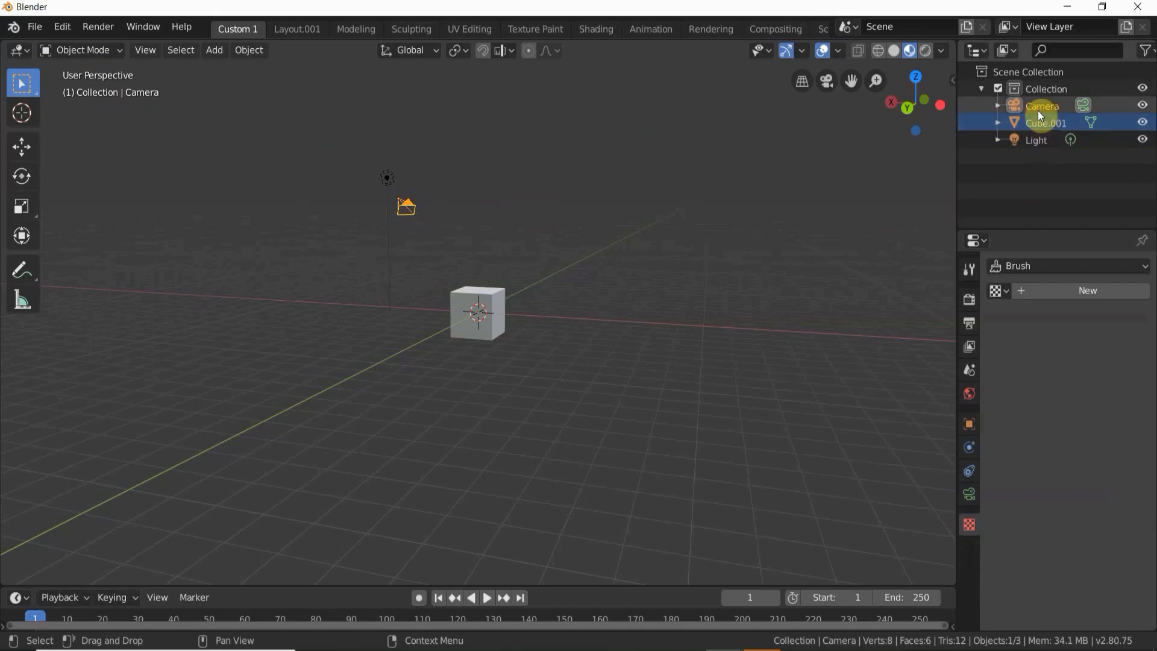
click(385, 180)
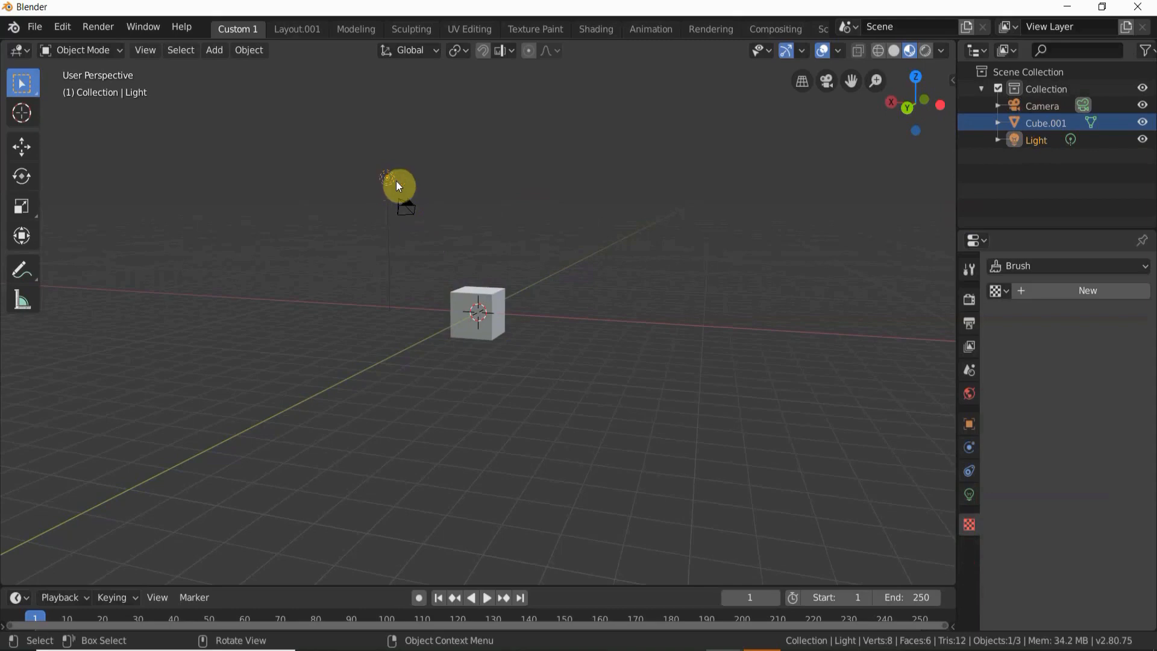
click(456, 301)
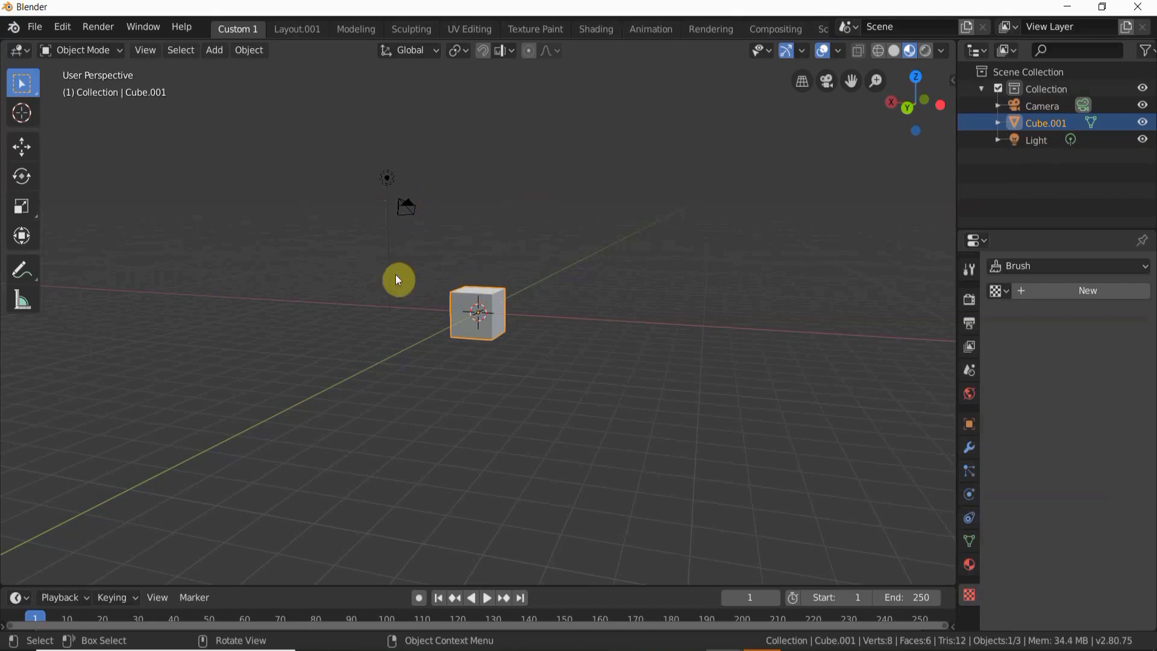
click(116, 57)
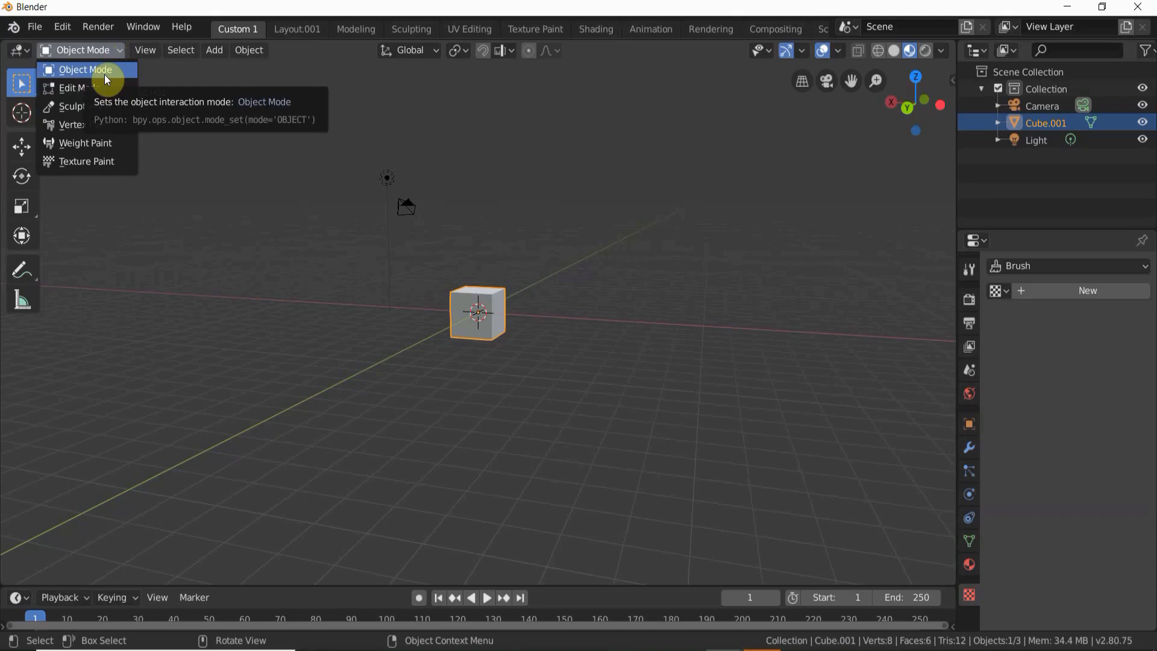
click(106, 78)
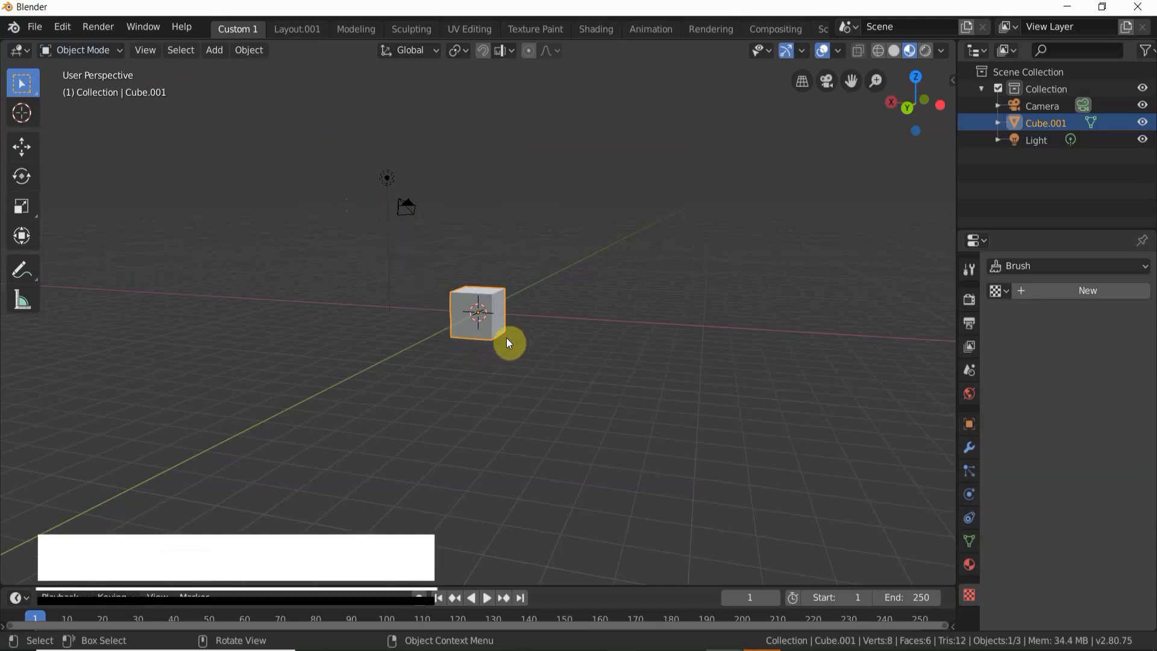
Step: Examine the cube and its surroundings from nearer and farther away and from several angles around it
scroll(509, 344, up, 4)
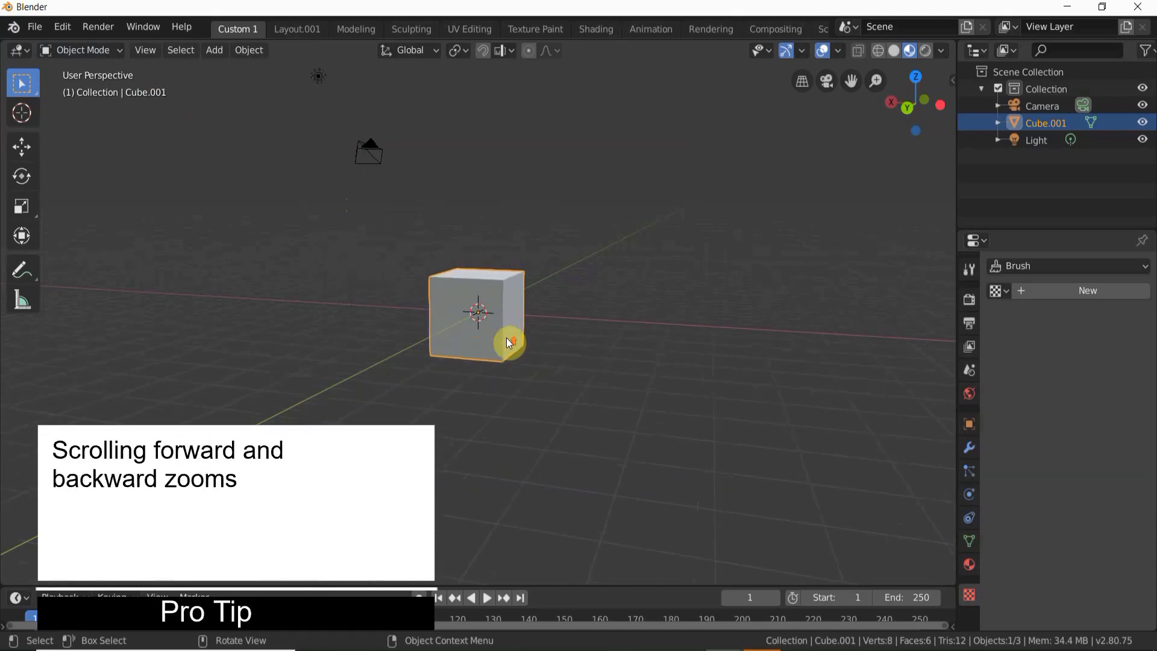
scroll(508, 343, up, 1)
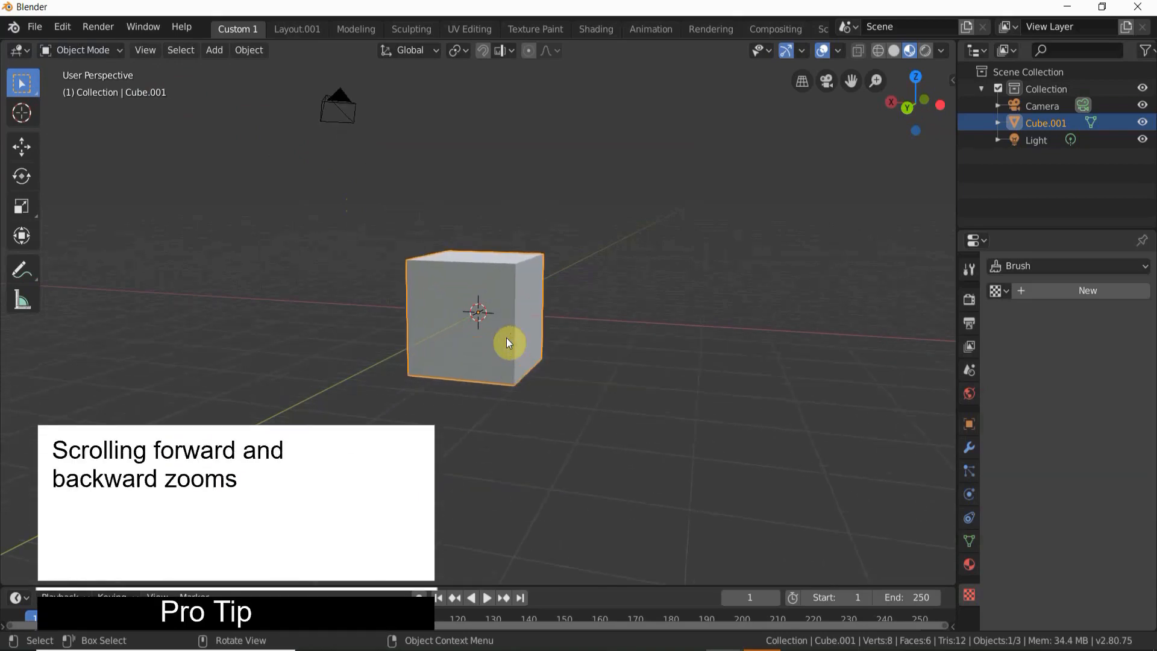
scroll(508, 343, down, 6)
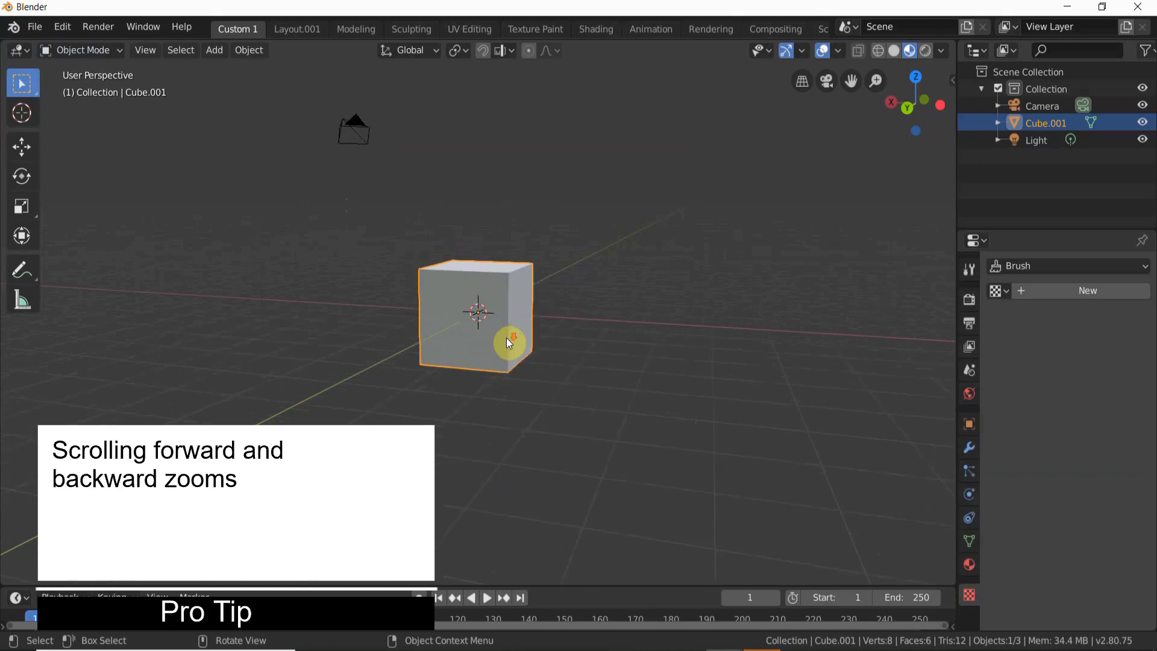
scroll(508, 343, up, 4)
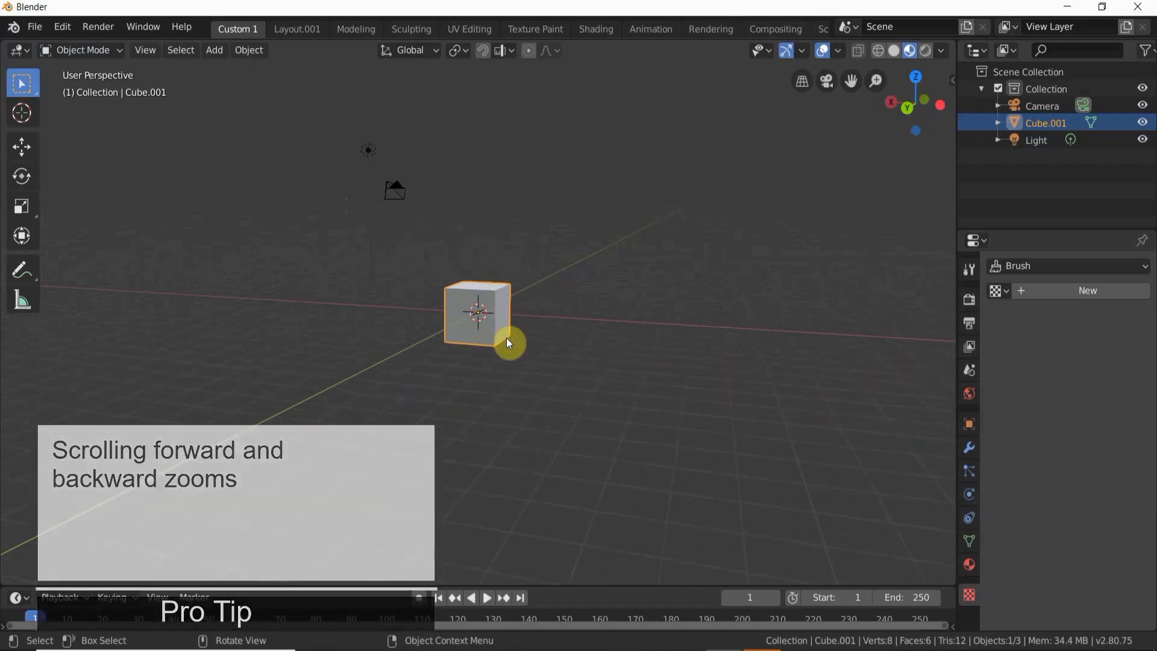
scroll(509, 342, down, 2)
scroll(508, 343, down, 1)
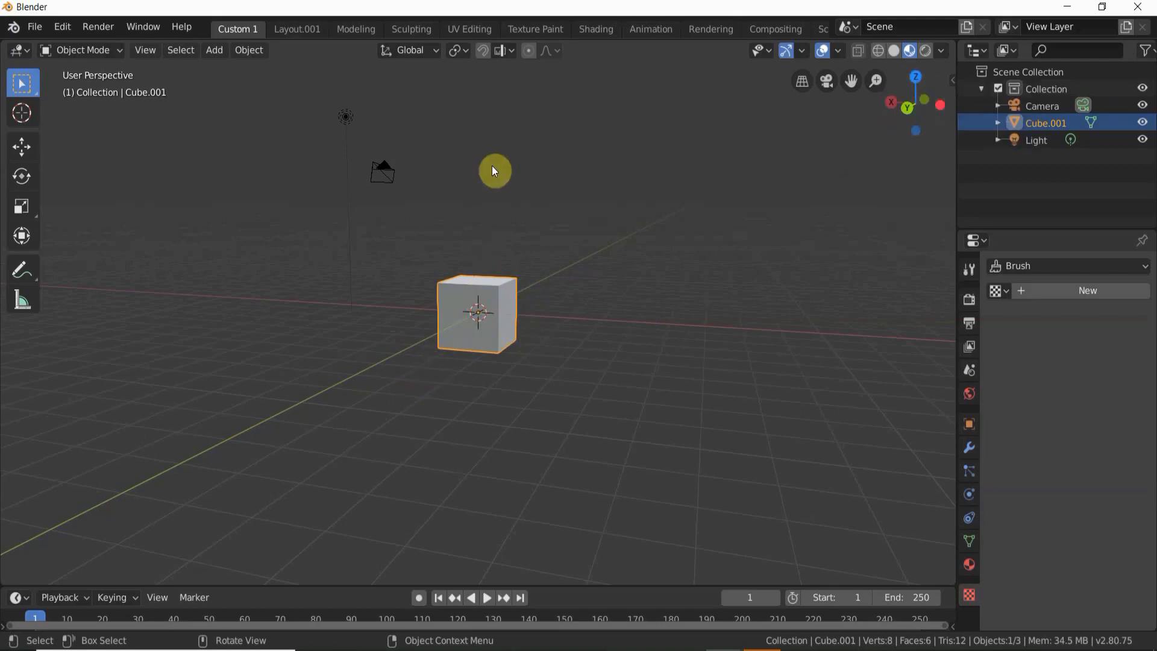
scroll(486, 249, down, 1)
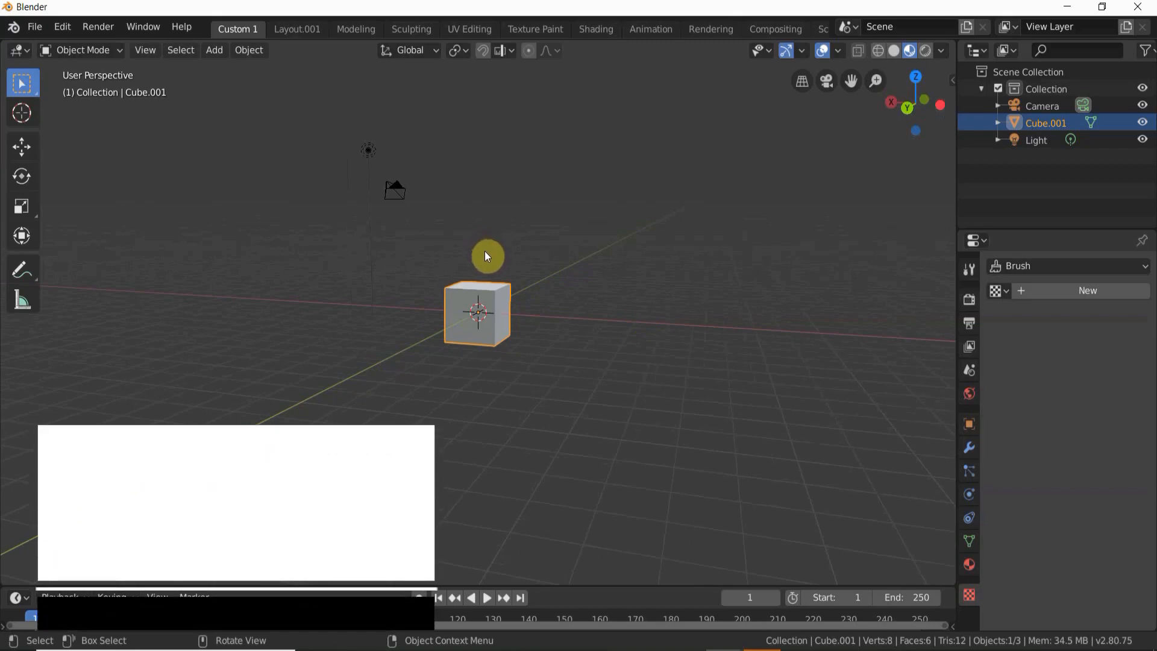
middle_drag(485, 252, 446, 260)
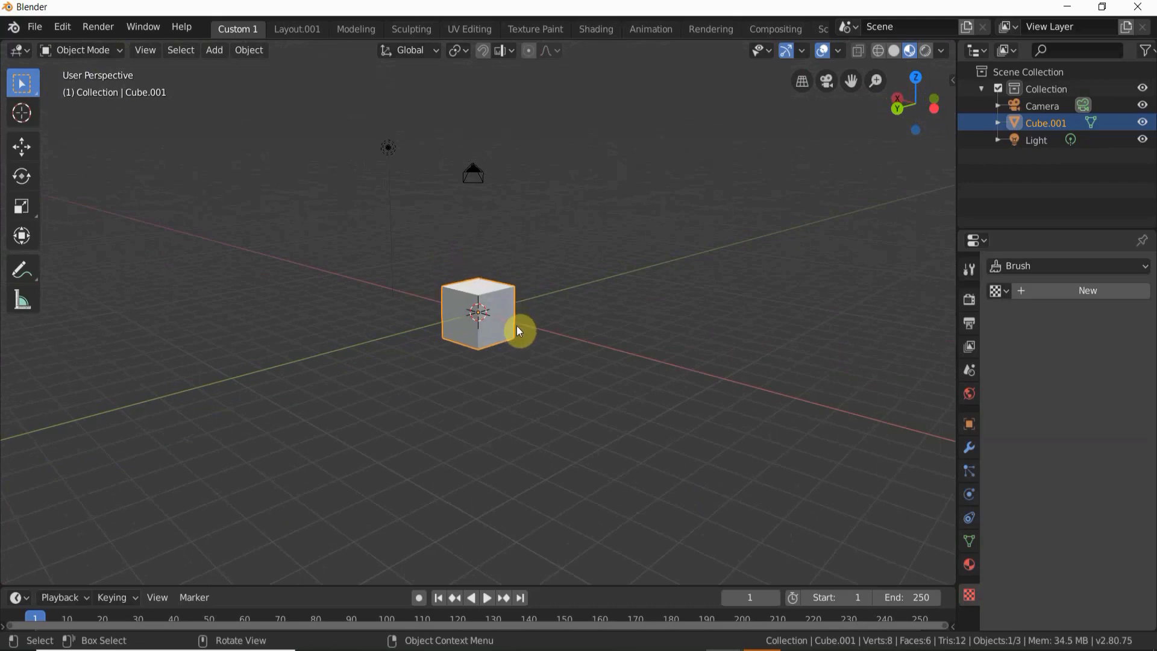
scroll(516, 326, up, 5)
scroll(516, 354, down, 4)
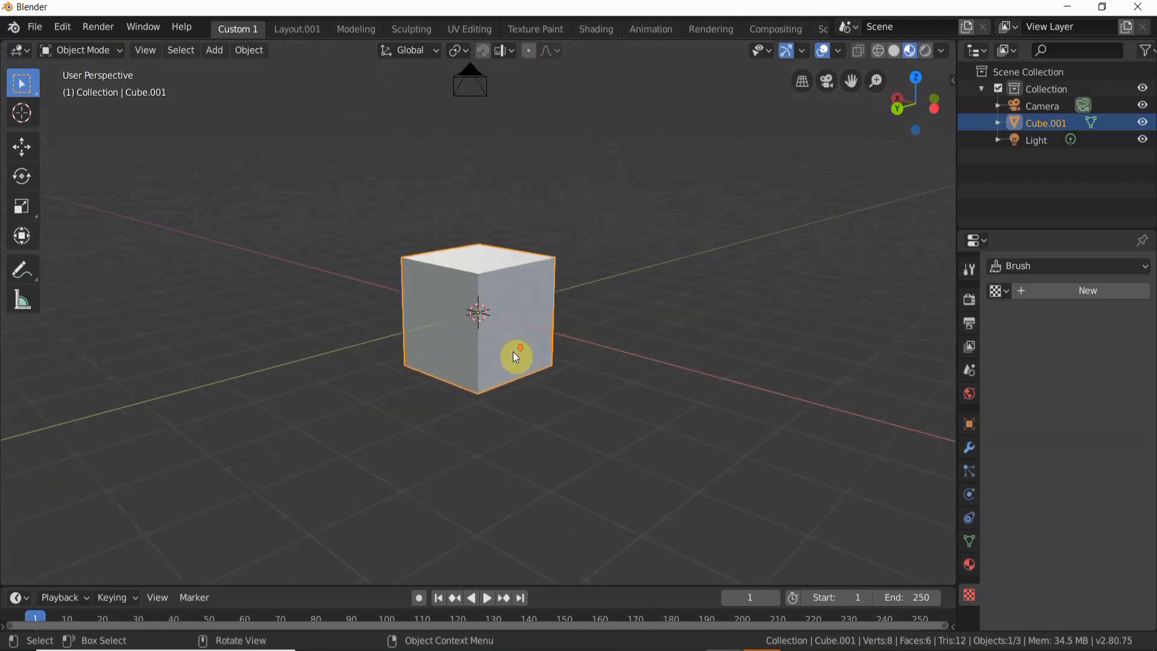
middle_drag(431, 379, 384, 352)
scroll(386, 349, up, 1)
scroll(398, 338, down, 3)
scroll(445, 326, up, 1)
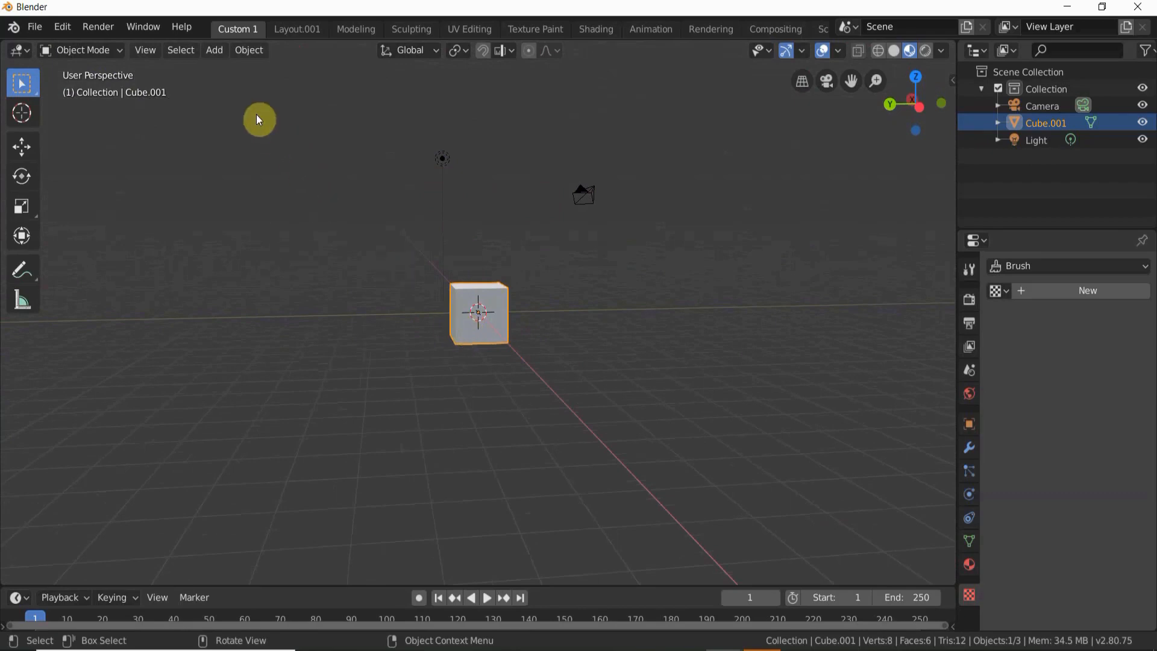
Step: Add a UV Sphere mesh to the scene at the cube's location
click(215, 55)
mouse_move(221, 73)
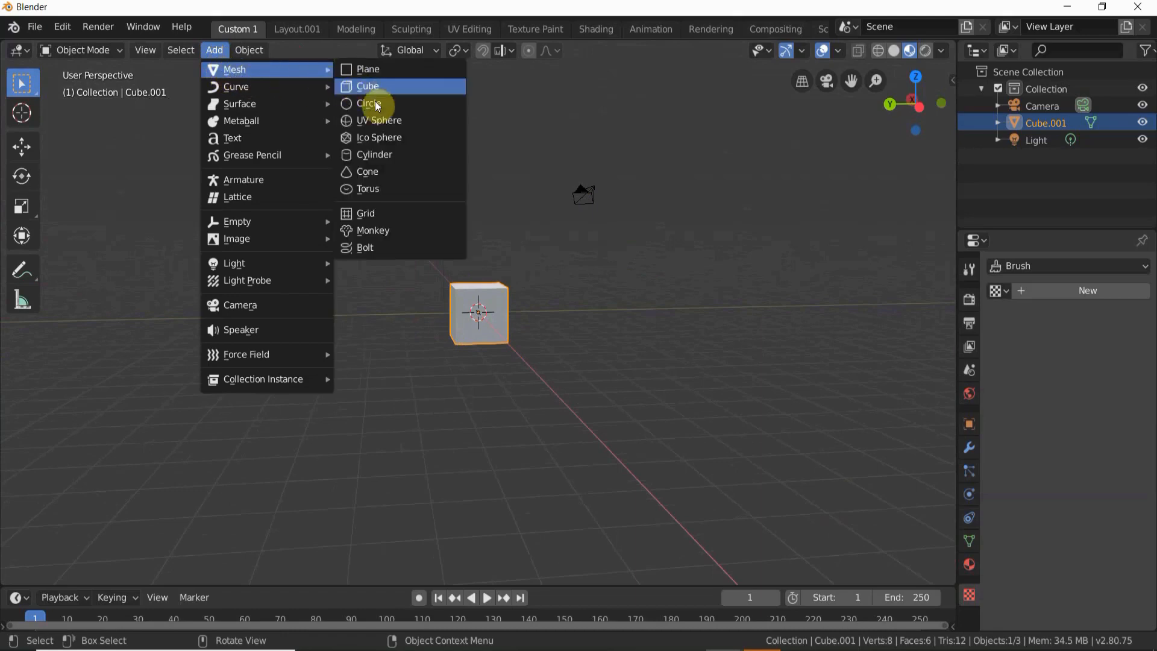
click(379, 121)
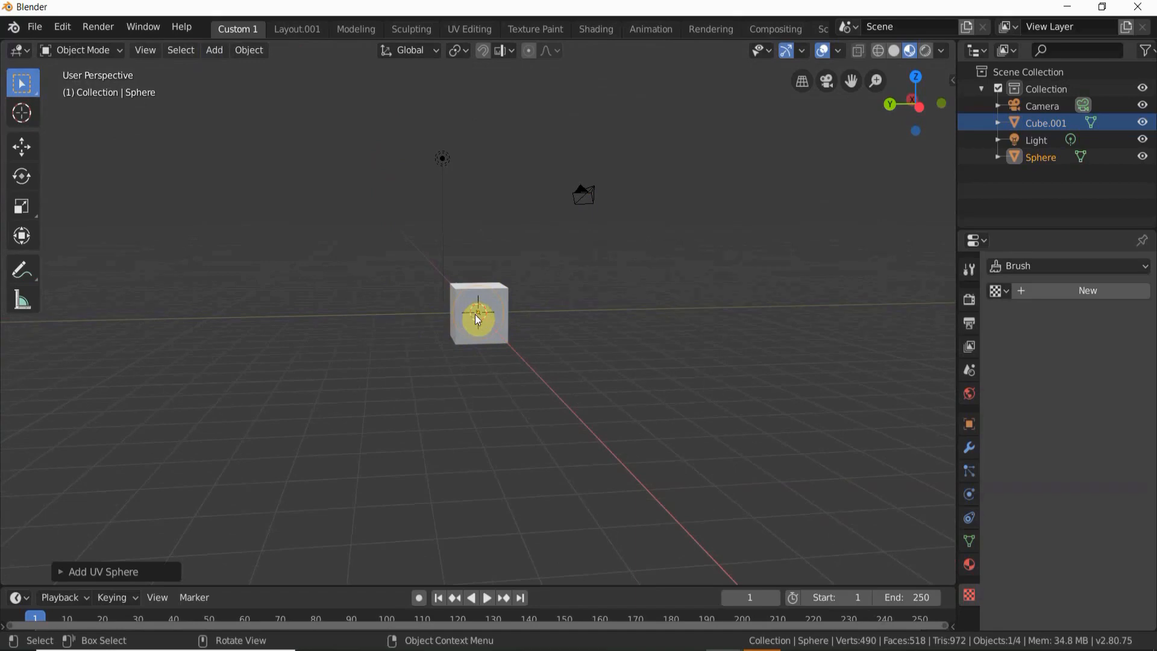
Step: Move the sphere along the Y axis with the Transform tool until it sits beside the cube, and return to the Select tool
scroll(498, 345, up, 2)
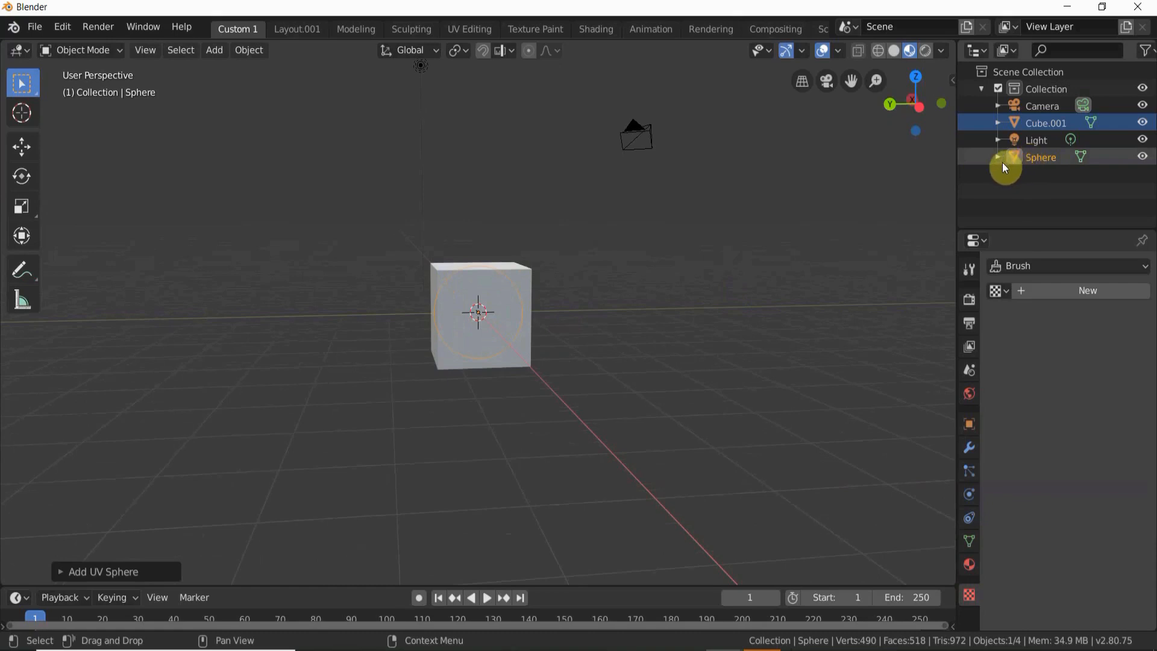
click(27, 237)
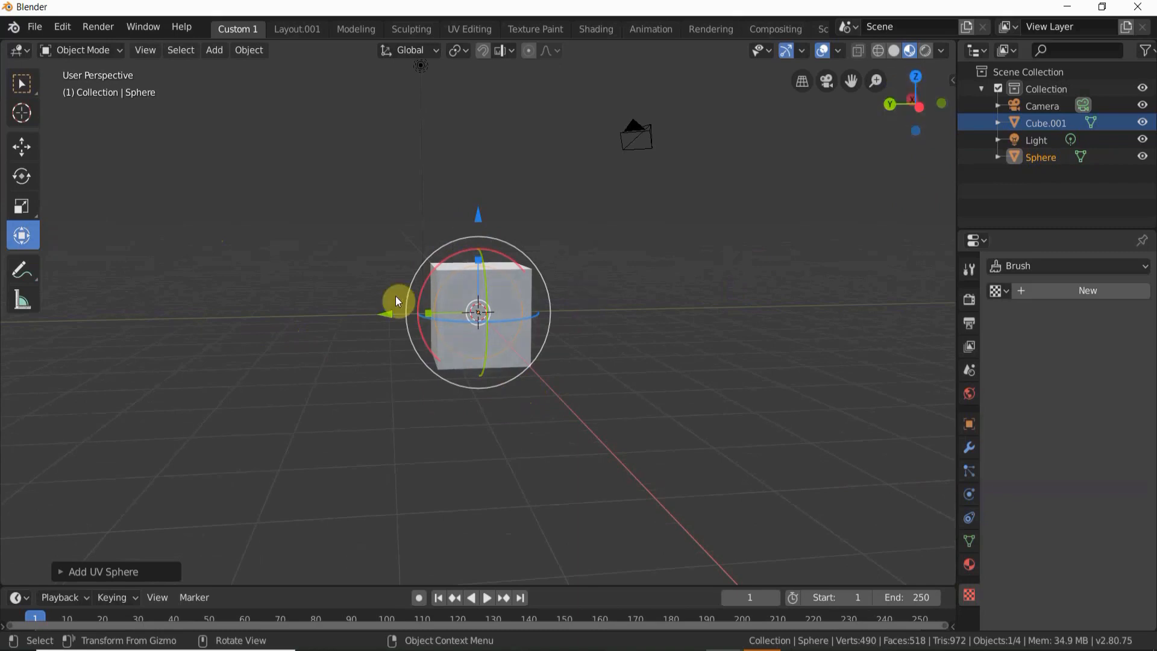
drag(387, 316, 265, 306)
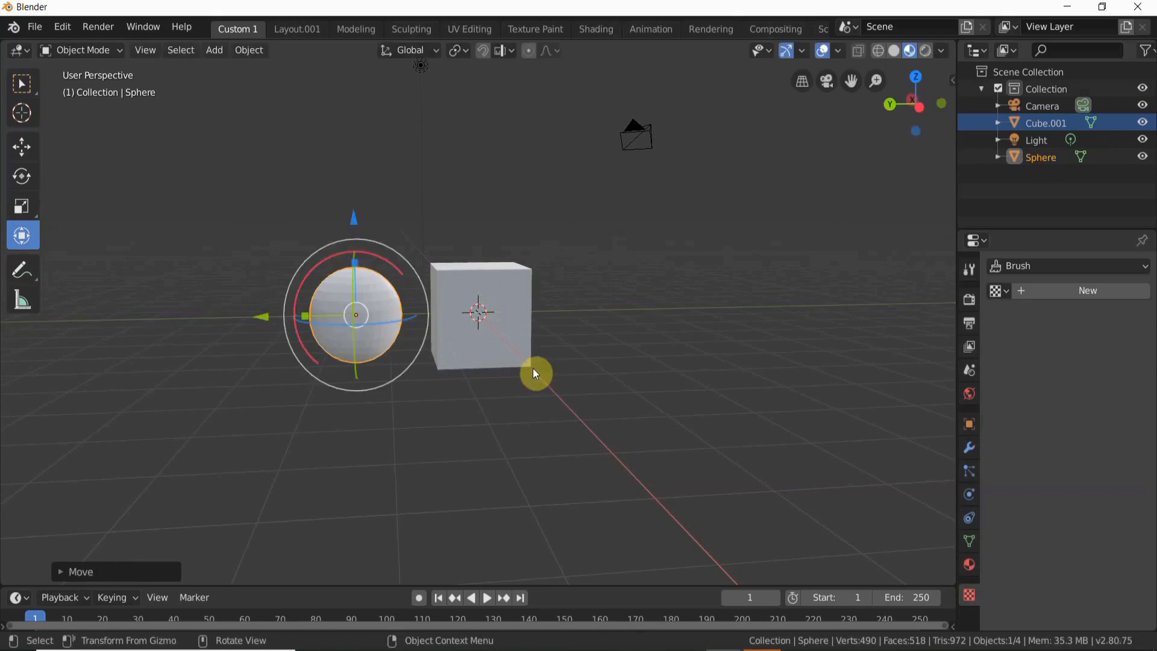
scroll(533, 368, down, 1)
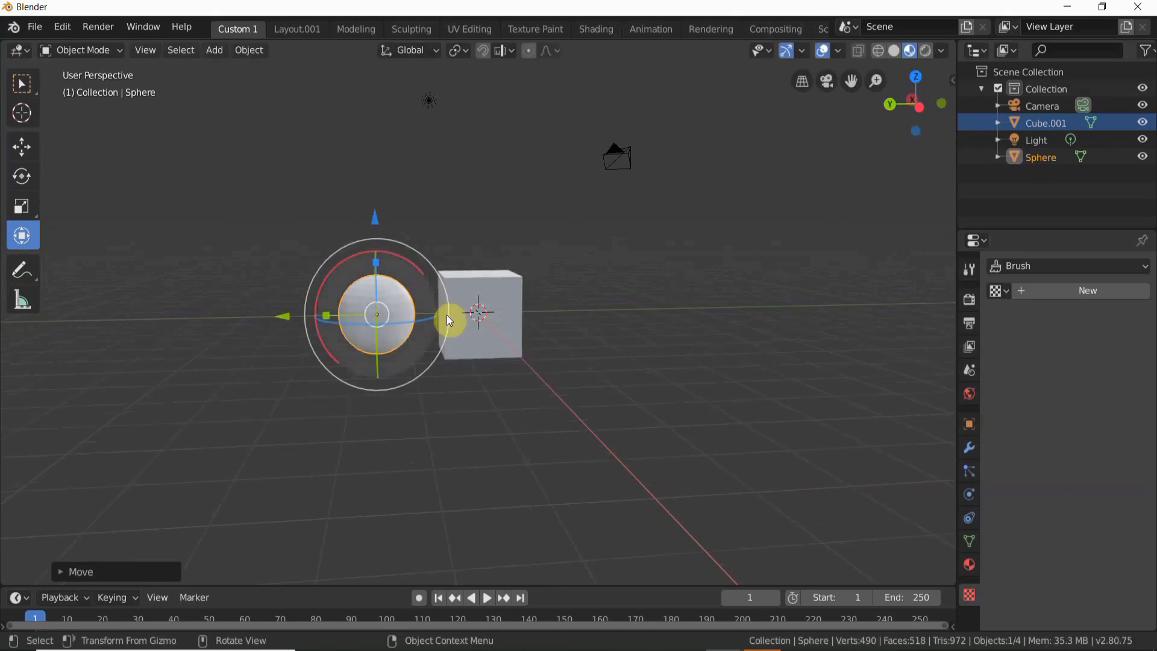
click(22, 89)
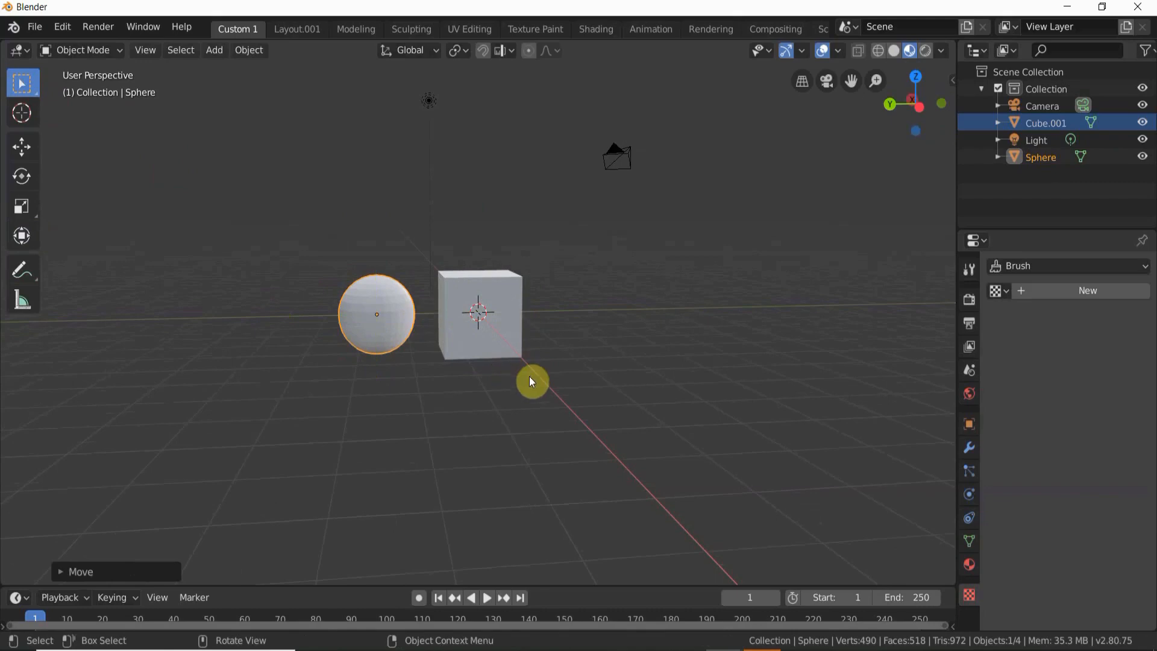
Step: Delete the cube from the scene and undo the deletion
middle_drag(544, 368, 527, 391)
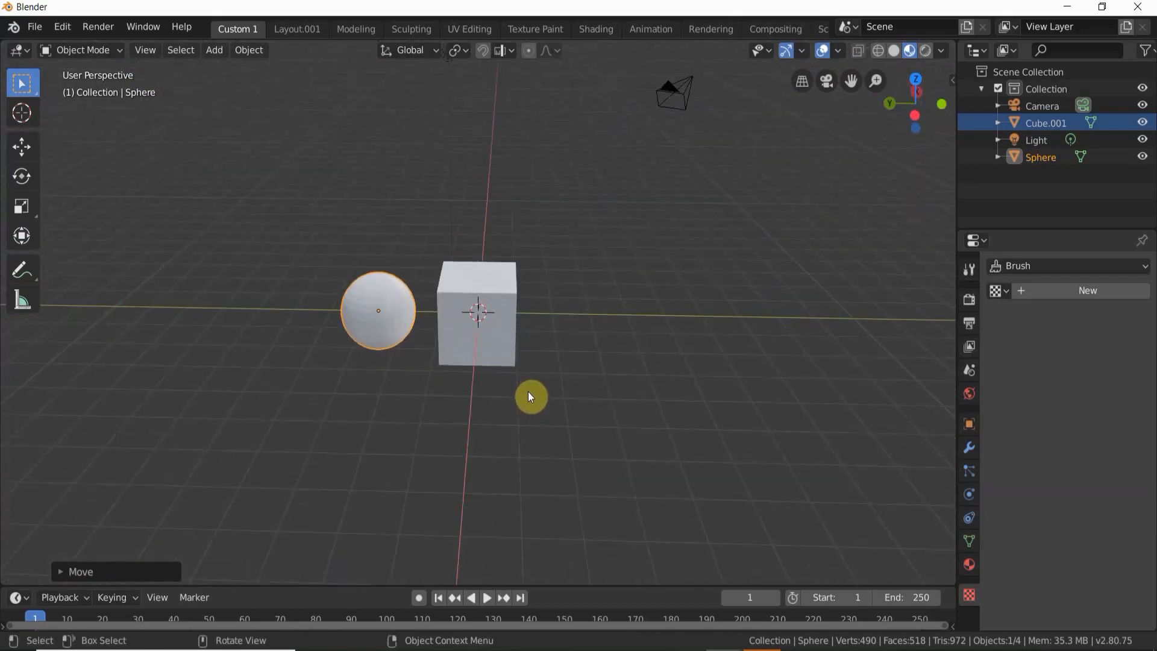
click(491, 331)
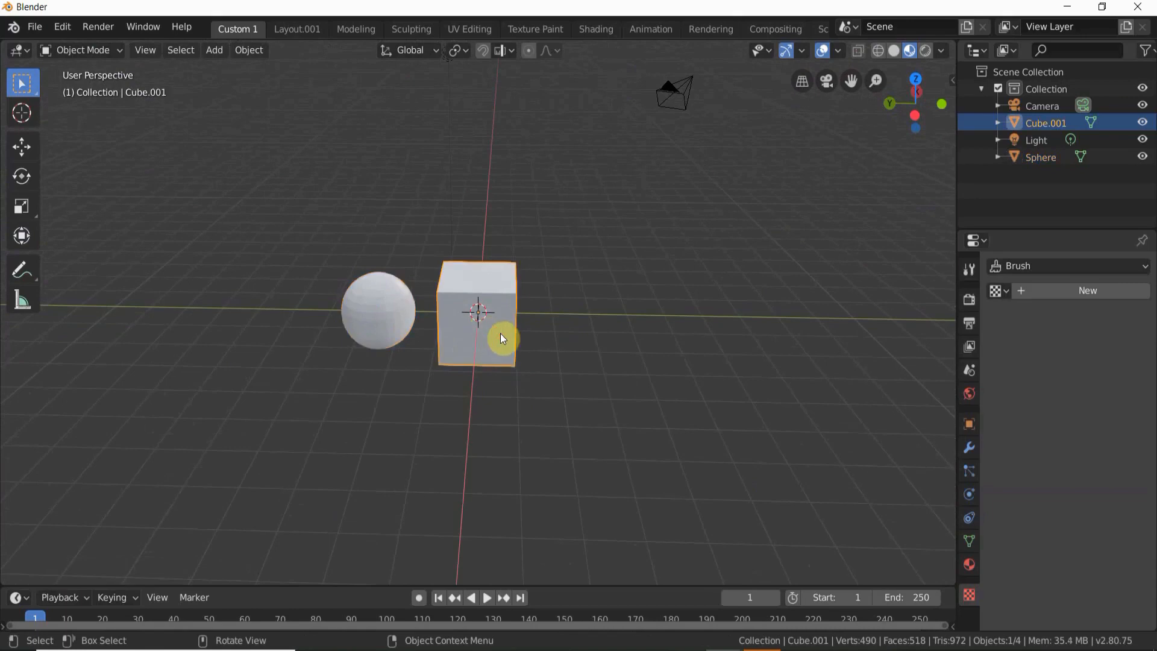
key(Delete)
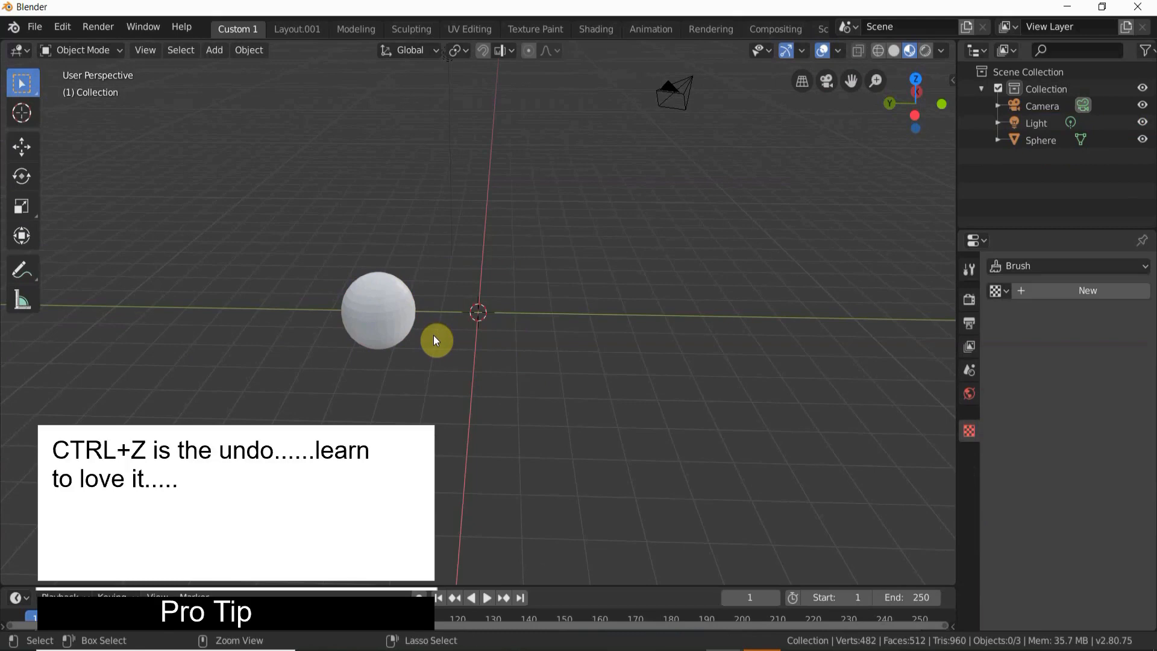
key(ctrl+z)
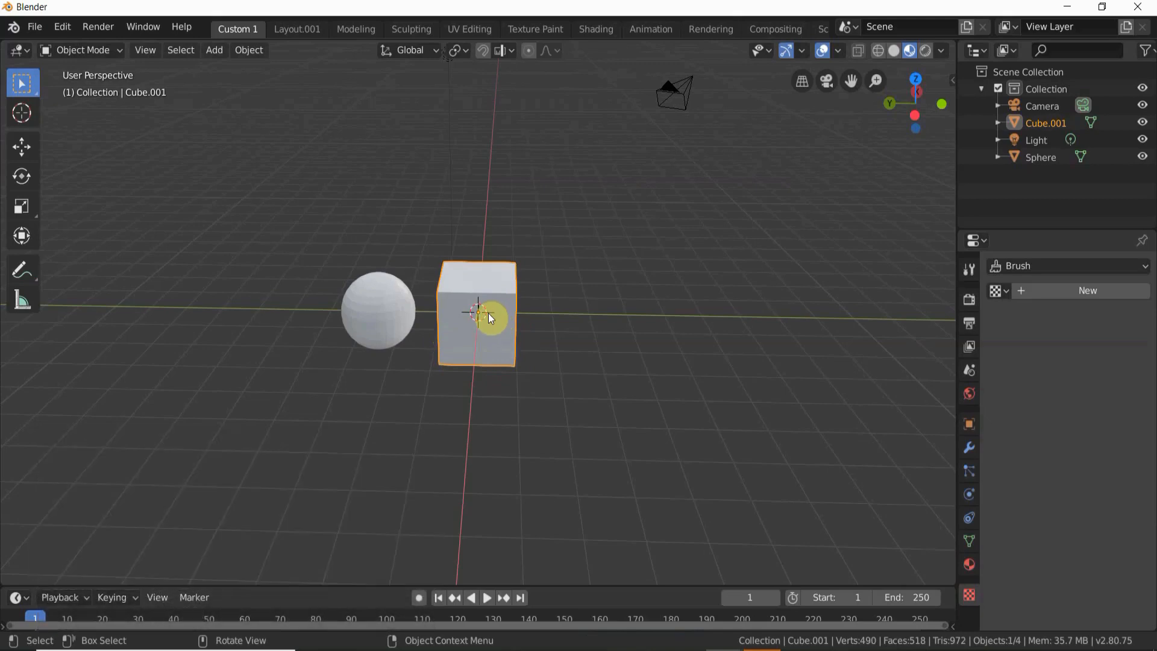
Step: Delete the sphere beside the cube
click(366, 317)
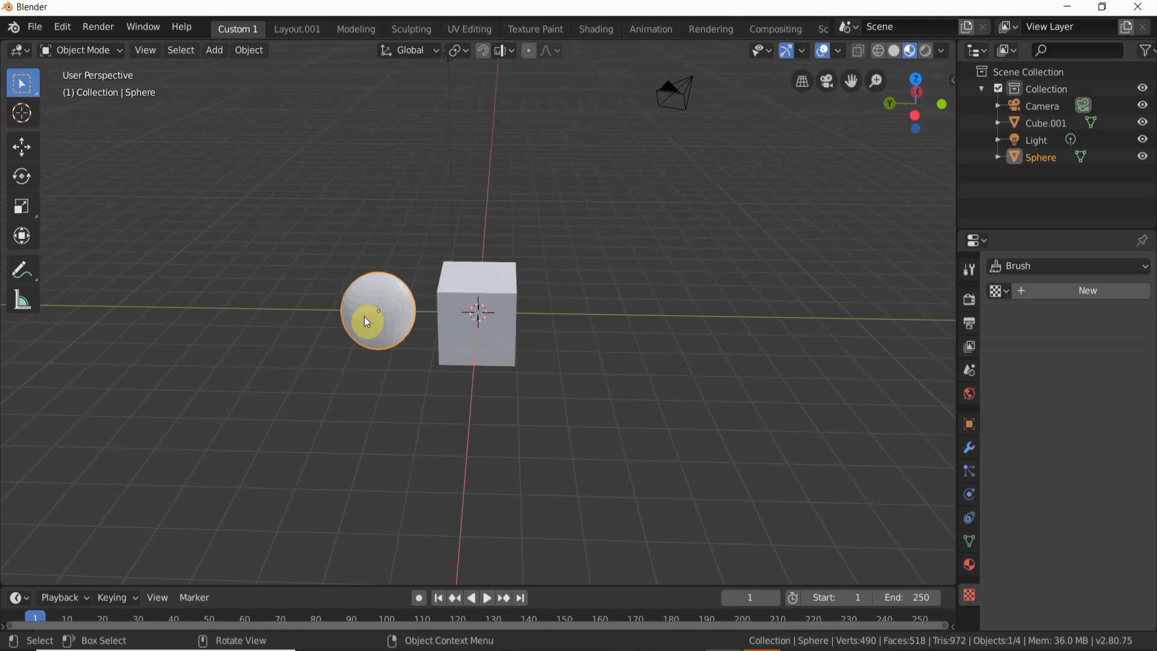
key(Delete)
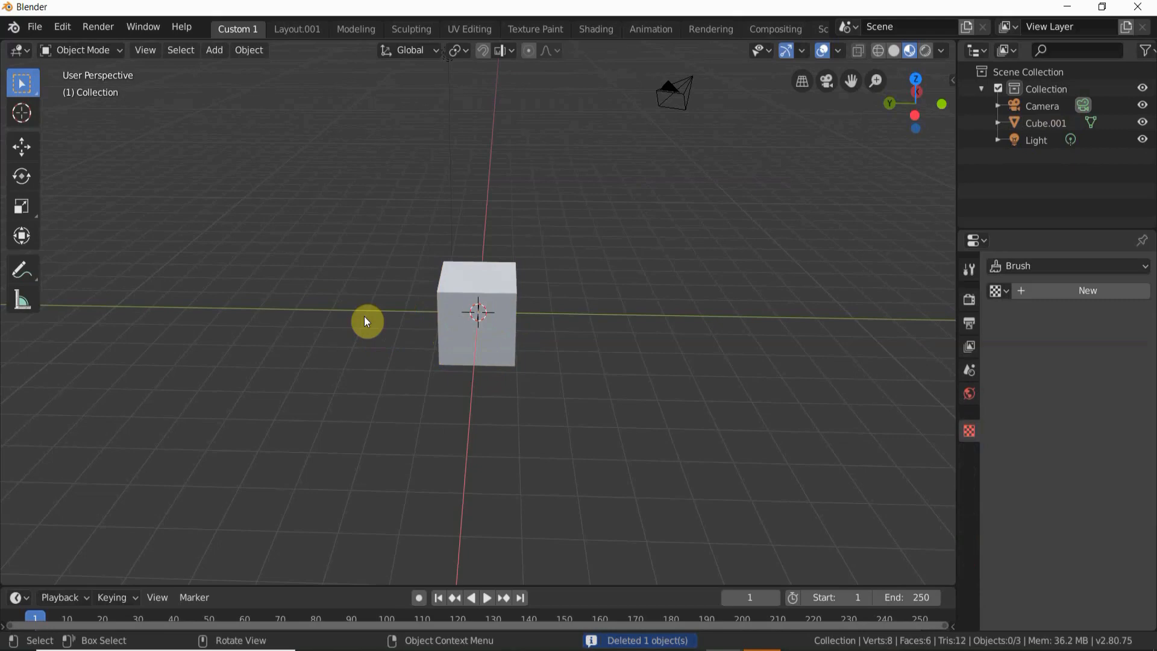
Step: Examine the remaining cube and the empty grid beside it by zooming, orbiting and panning the view
scroll(576, 295, up, 3)
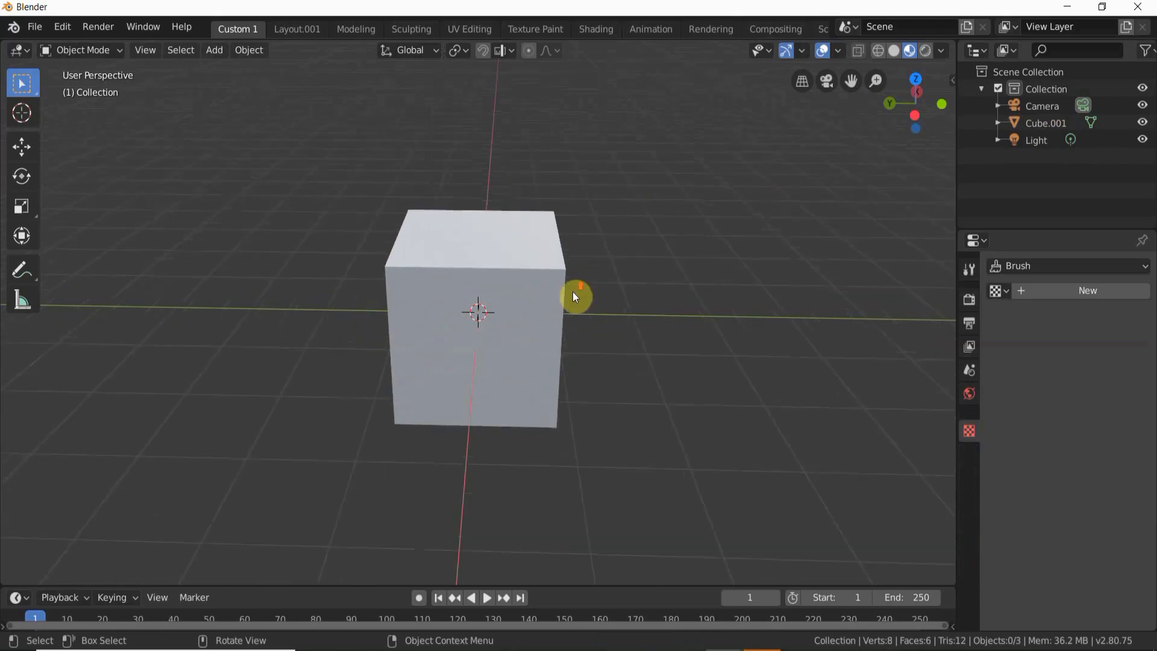
scroll(574, 296, down, 1)
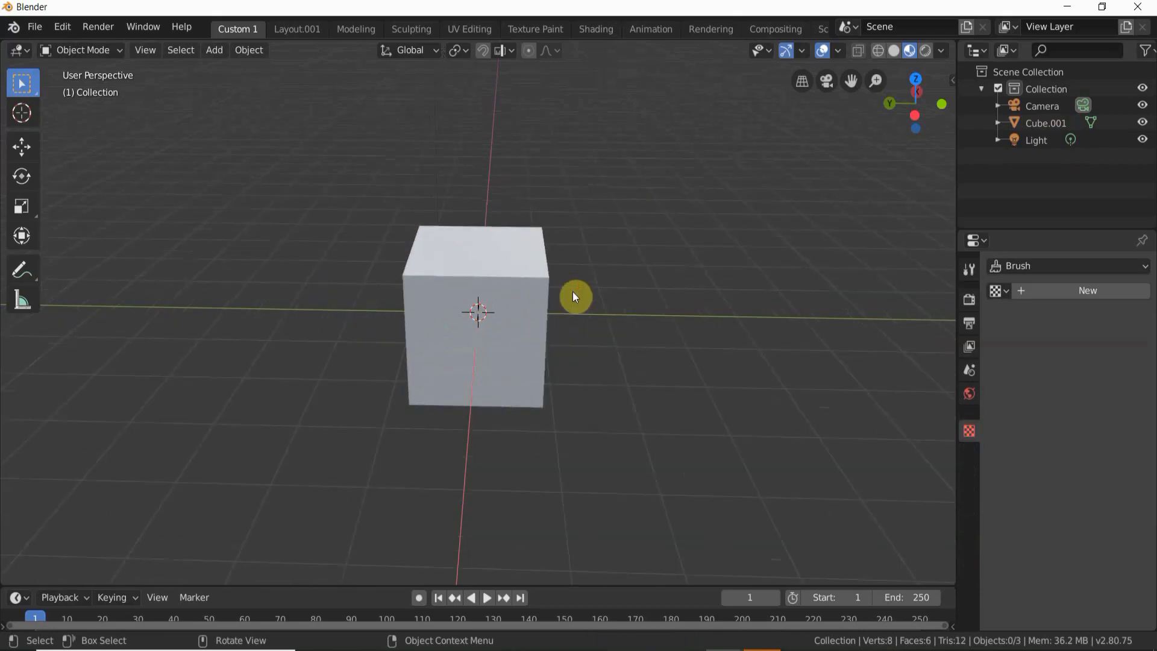
scroll(576, 296, down, 2)
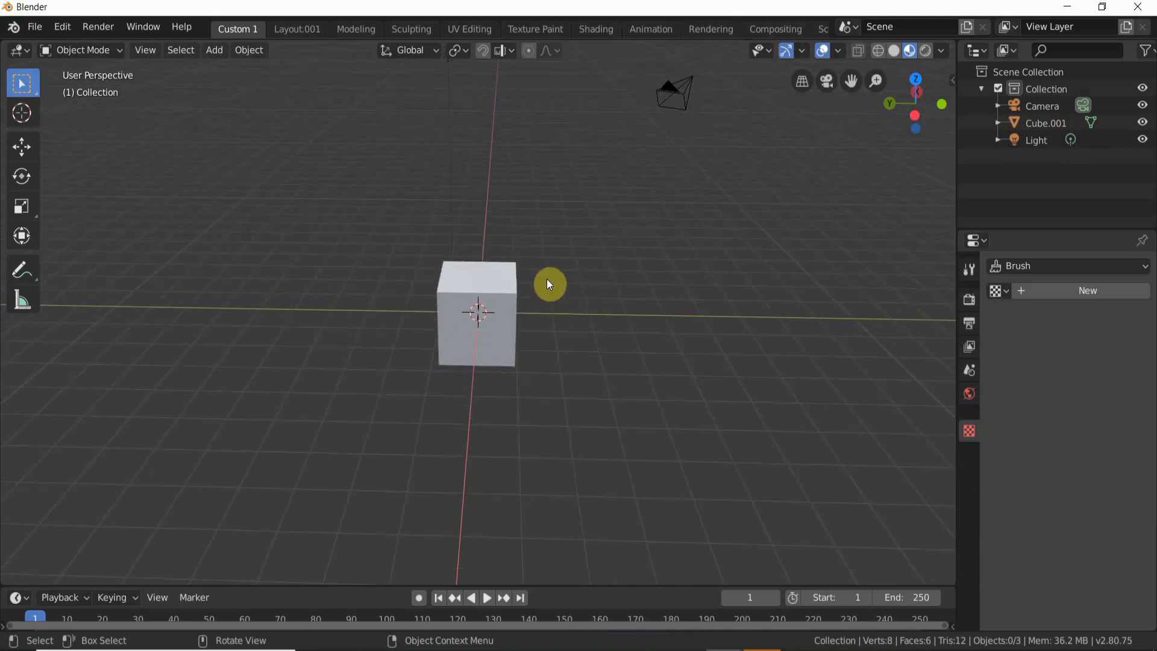
middle_drag(548, 283, 625, 270)
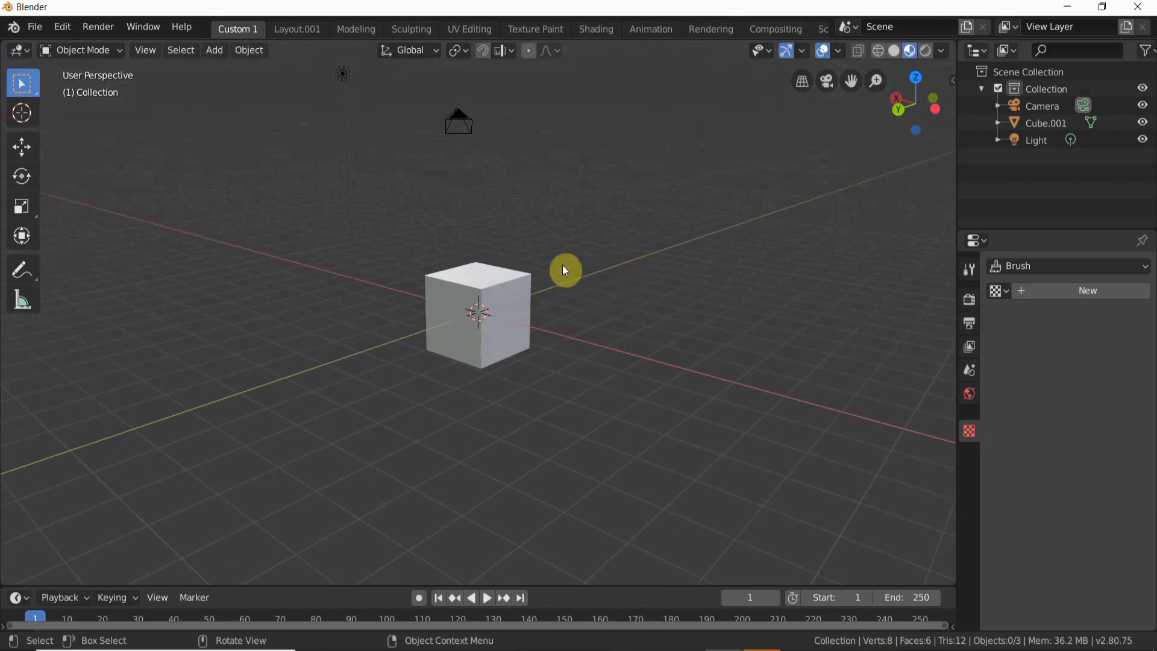
key(shift)
shift+middle_drag(586, 306, 227, 224)
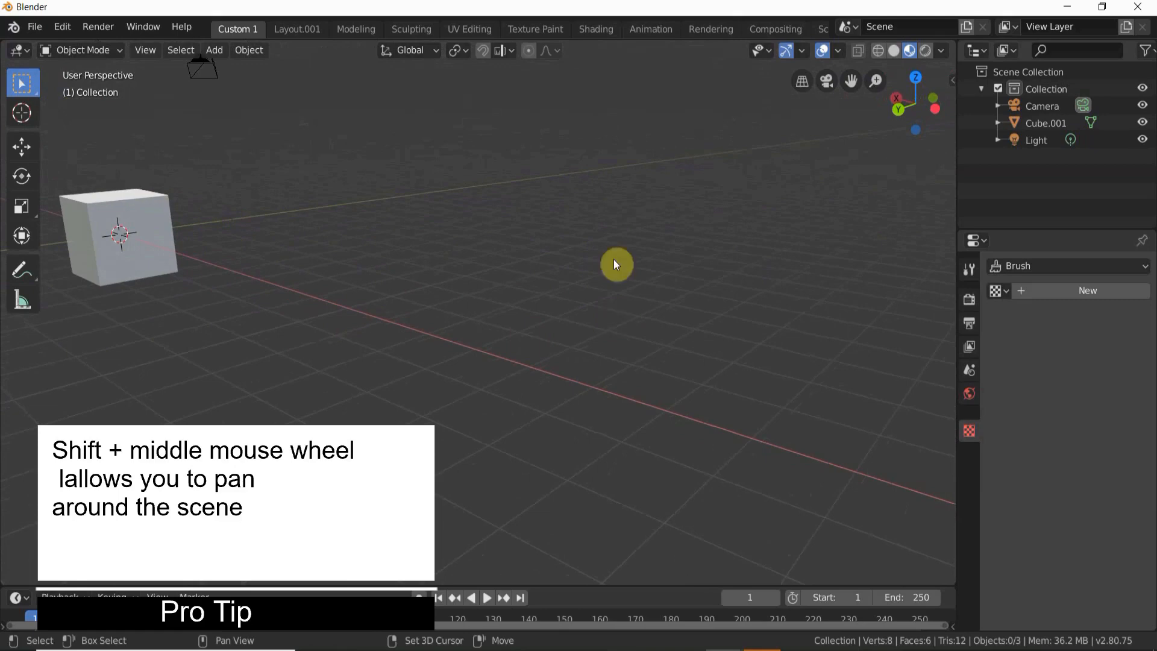
middle_drag(544, 276, 501, 271)
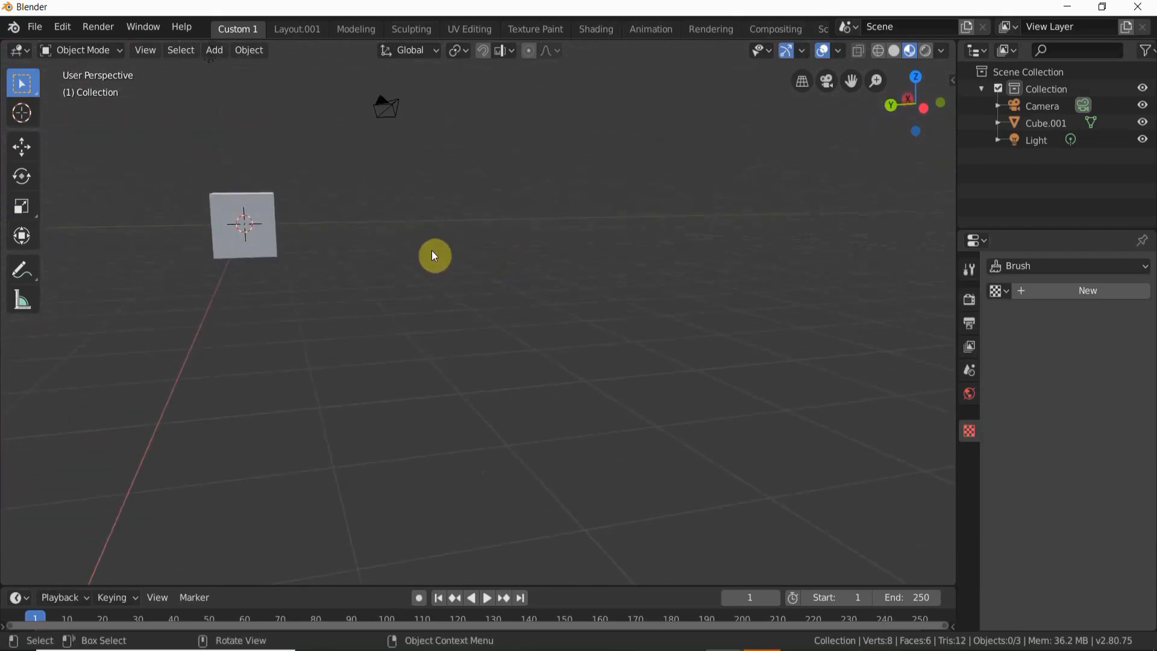
mouse_move(370, 228)
middle_down()
mouse_move(425, 239)
mouse_move(382, 248)
mouse_move(356, 229)
middle_up()
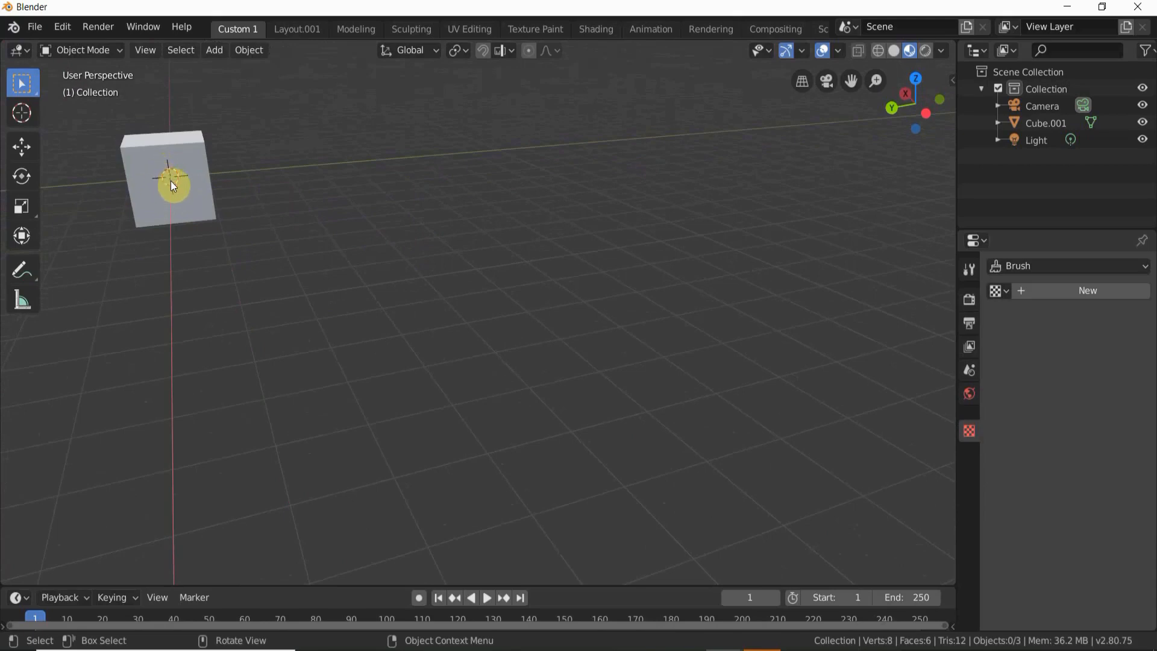
Step: Examine the cube with the camera and light from farther away, and finish with a close view of the cube
scroll(172, 180, down, 4)
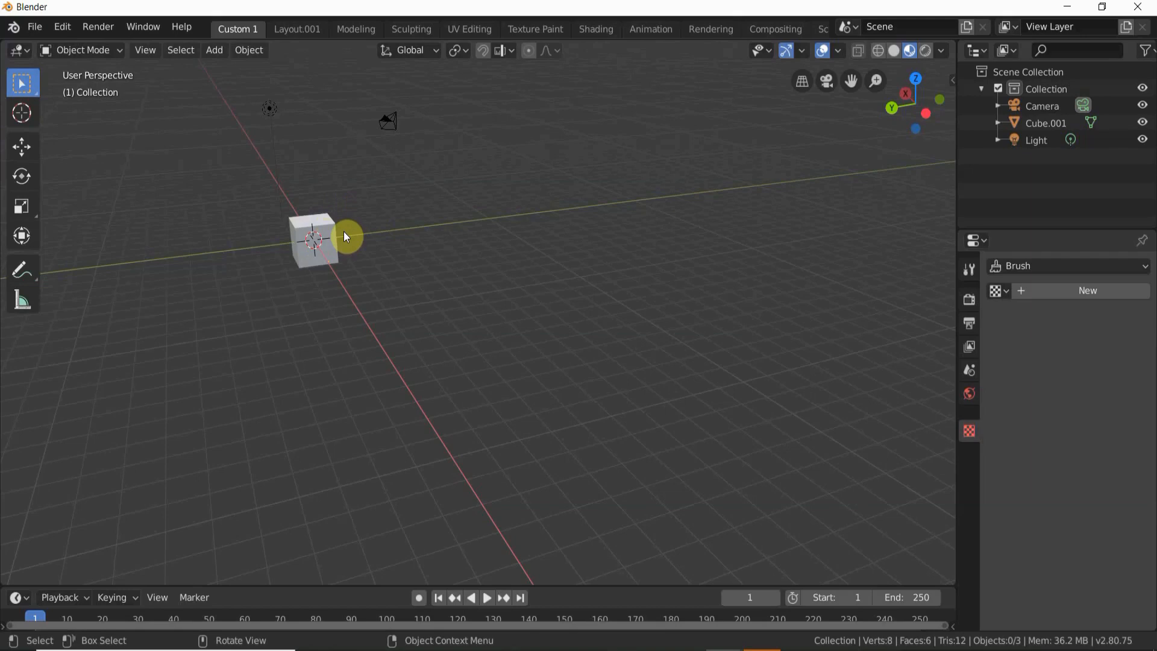
scroll(346, 236, up, 1)
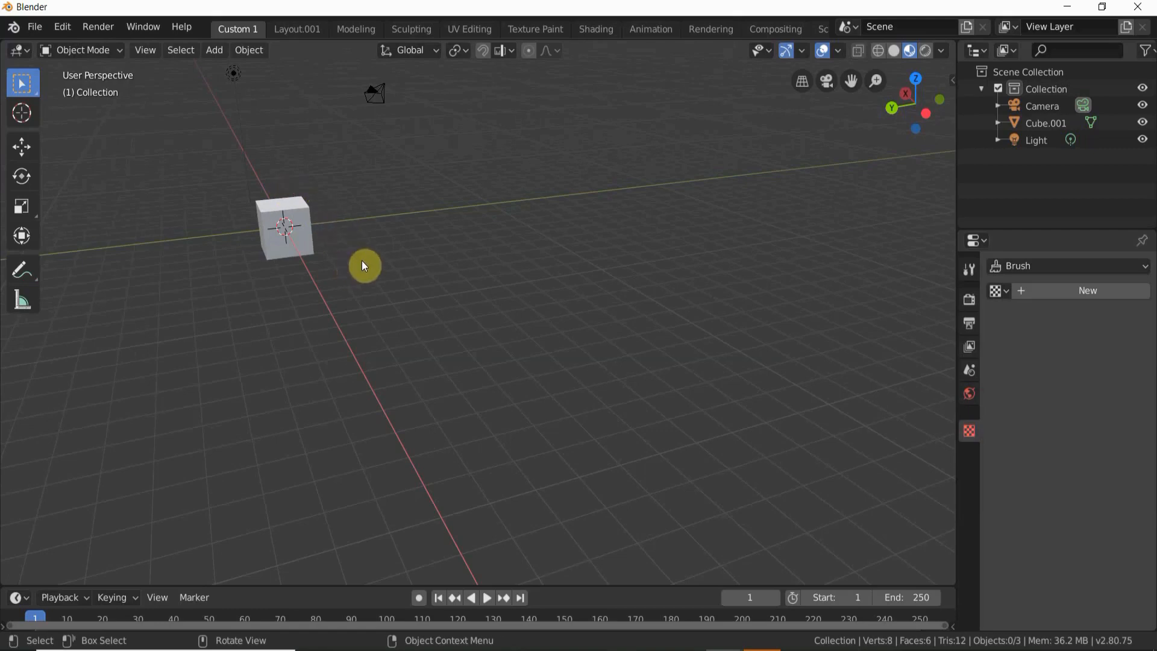
shift+middle_drag(349, 238, 501, 245)
scroll(501, 242, up, 5)
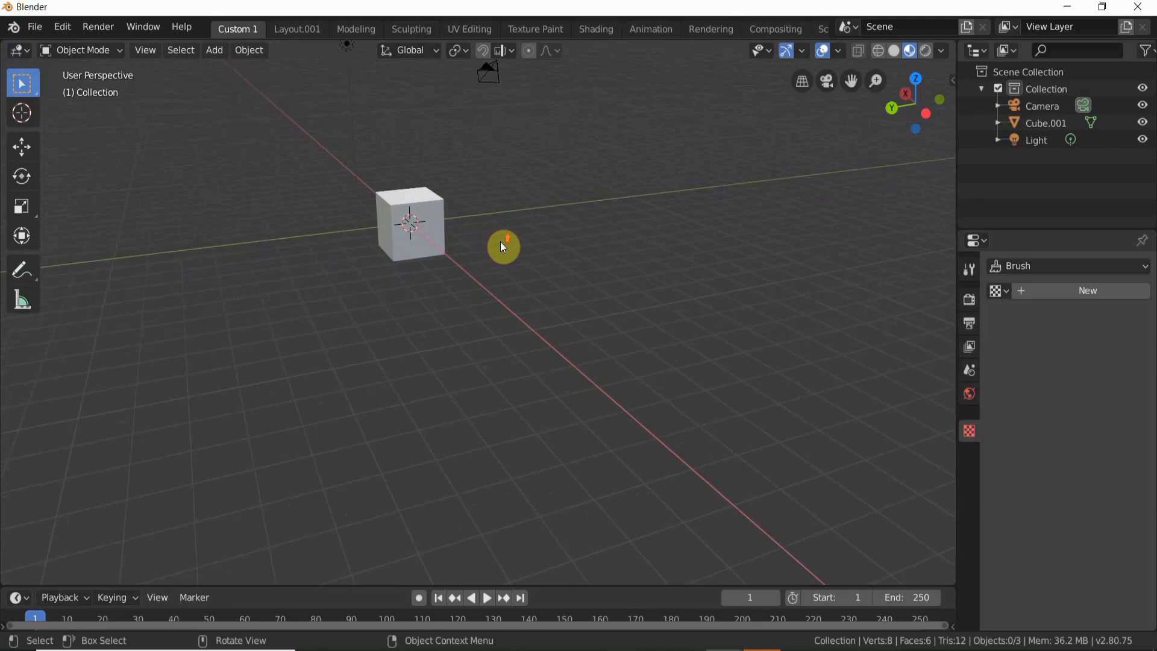
scroll(458, 118, up, 1)
scroll(458, 119, down, 1)
shift+middle_drag(458, 118, 545, 331)
scroll(518, 247, down, 1)
scroll(517, 249, up, 2)
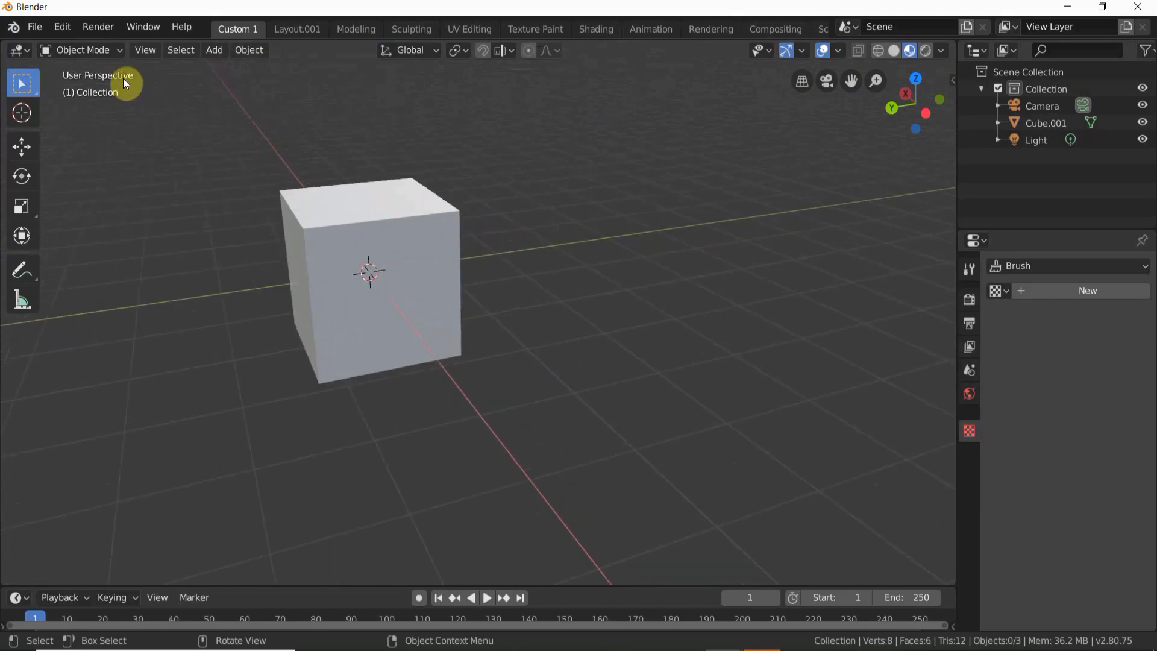
Step: Select the cube and switch it from Object Mode to Edit Mode
click(122, 53)
click(352, 254)
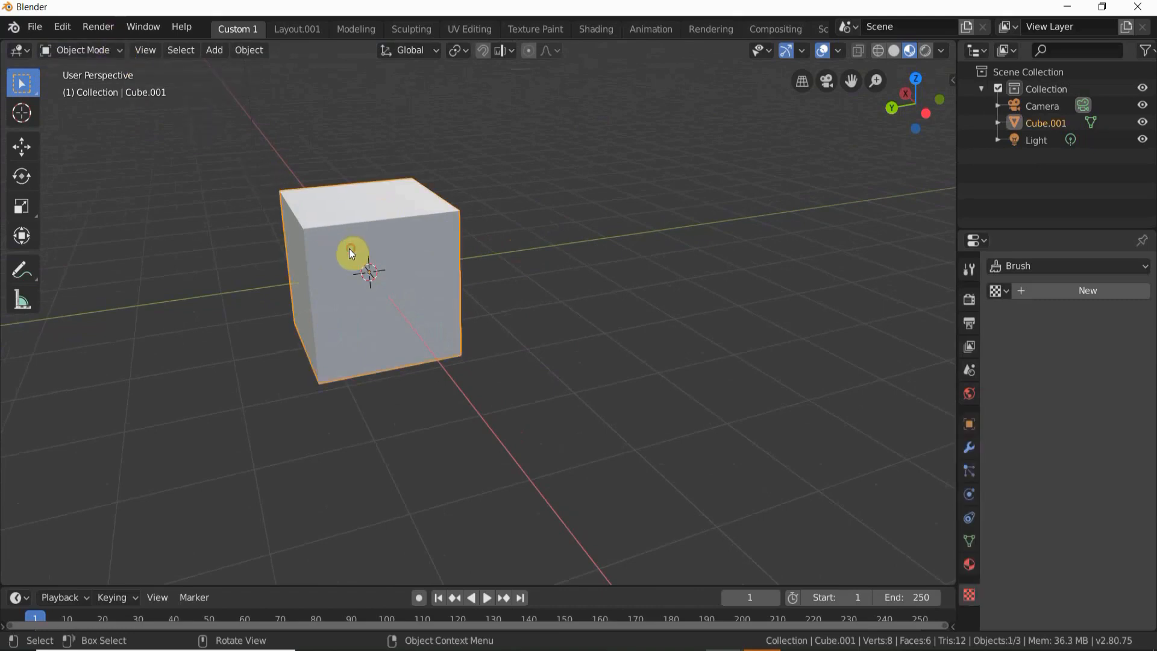
click(124, 56)
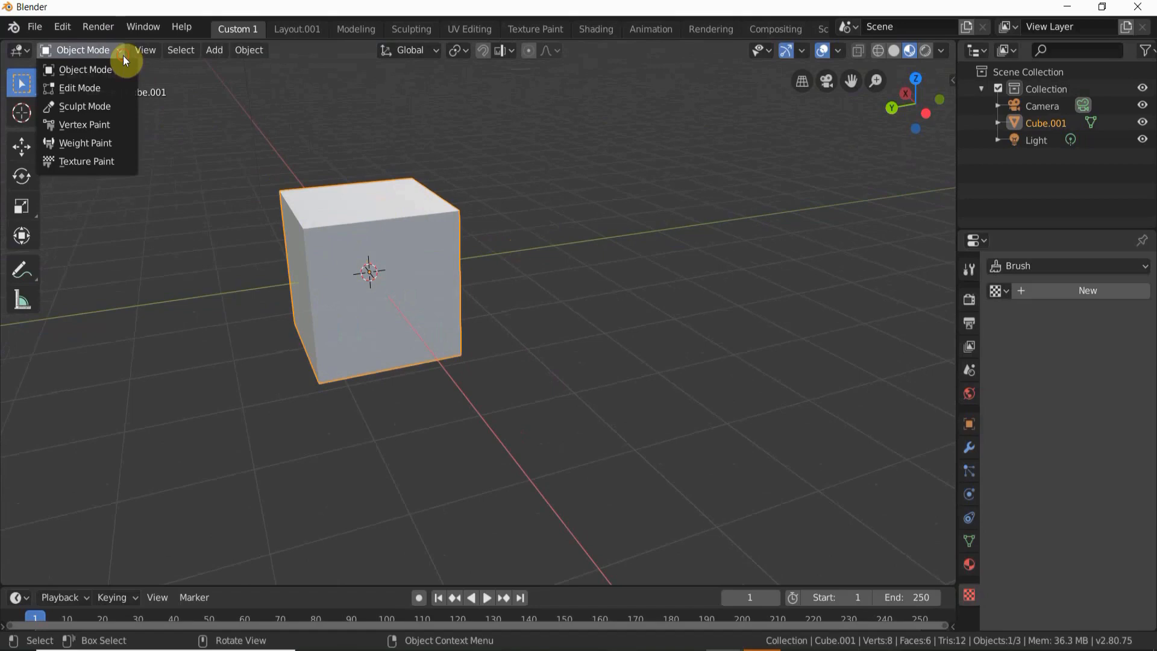
click(116, 87)
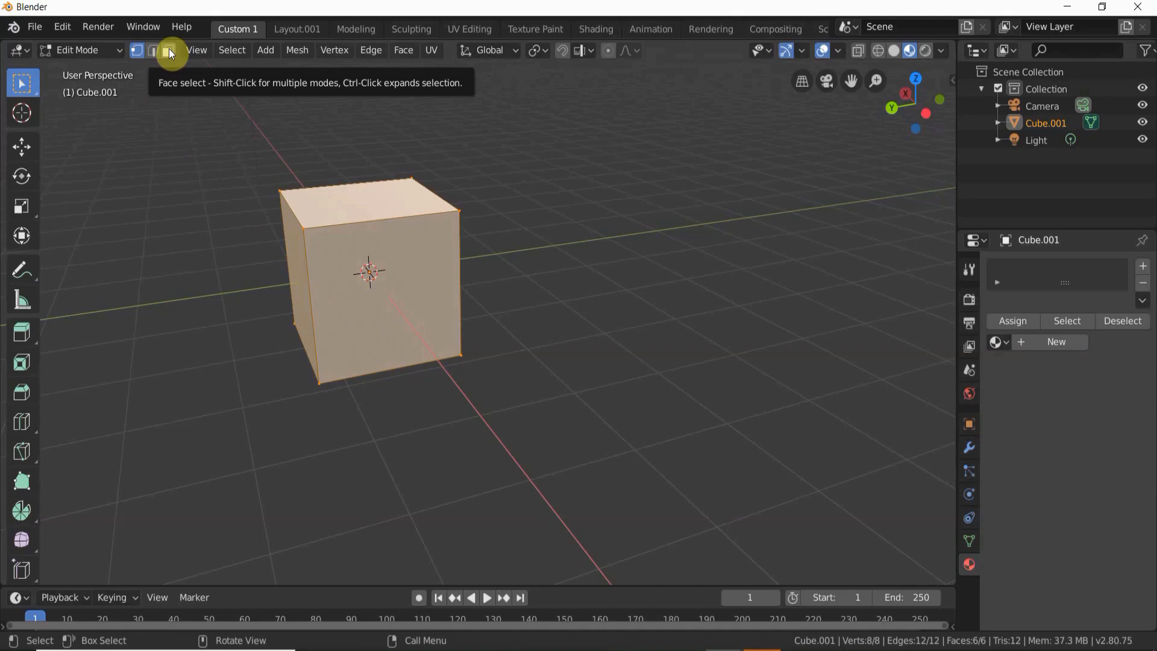
Step: Move the cube's whole mesh slightly back along X and up along Z, and rotate it slightly about the X axis
click(24, 156)
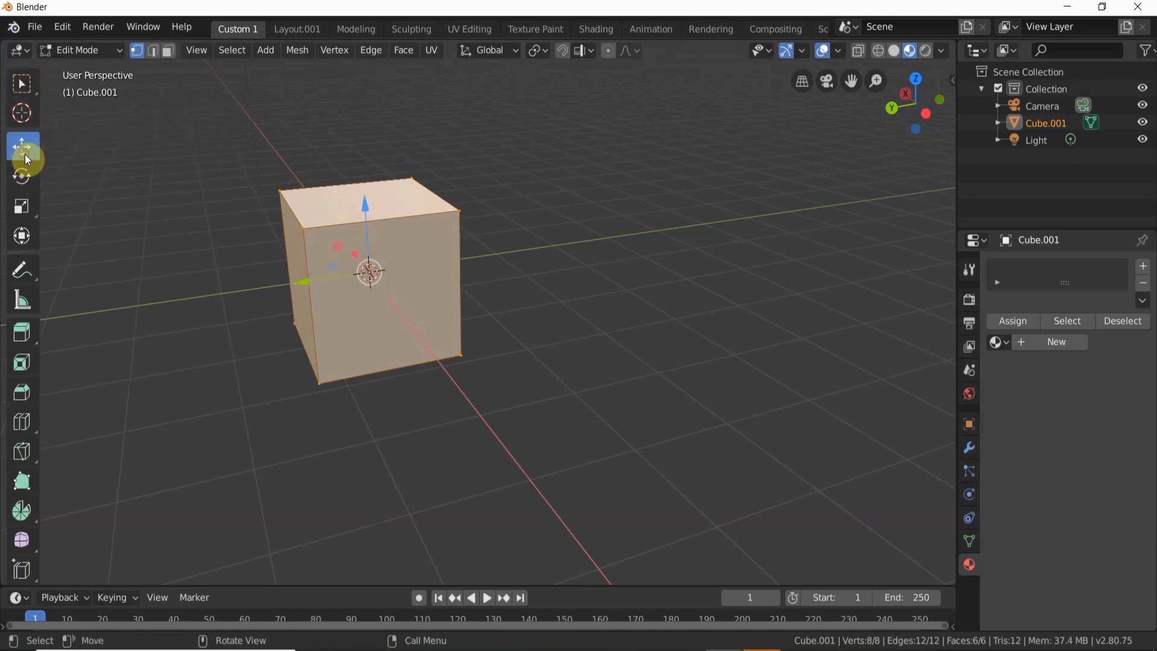
mouse_move(354, 253)
mouse_down()
mouse_move(385, 308)
mouse_move(352, 247)
mouse_up()
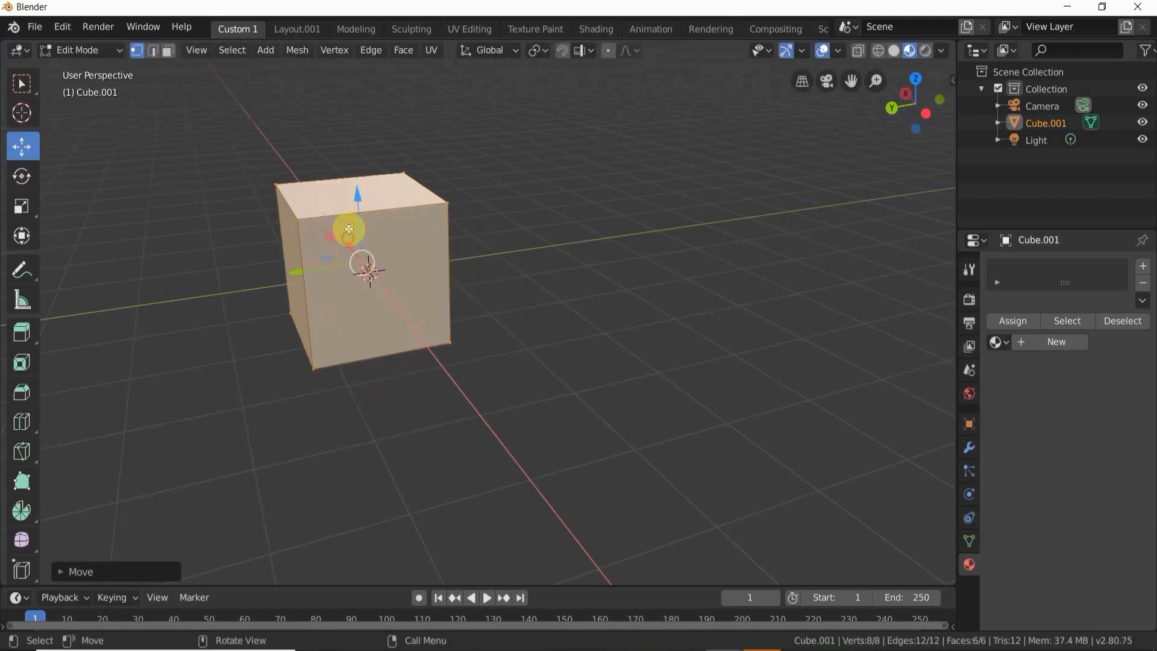
mouse_move(360, 202)
mouse_down()
mouse_move(367, 150)
mouse_move(369, 192)
mouse_up()
click(22, 176)
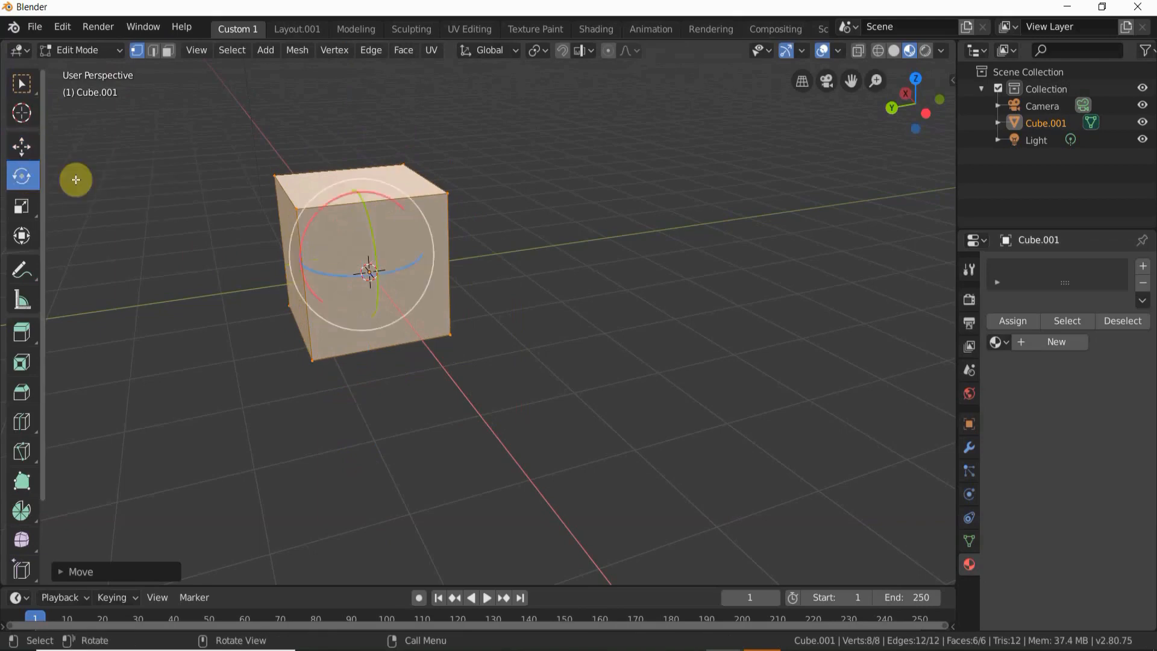
mouse_move(333, 199)
mouse_down()
mouse_move(291, 261)
mouse_move(335, 202)
mouse_move(393, 232)
mouse_move(331, 196)
mouse_up()
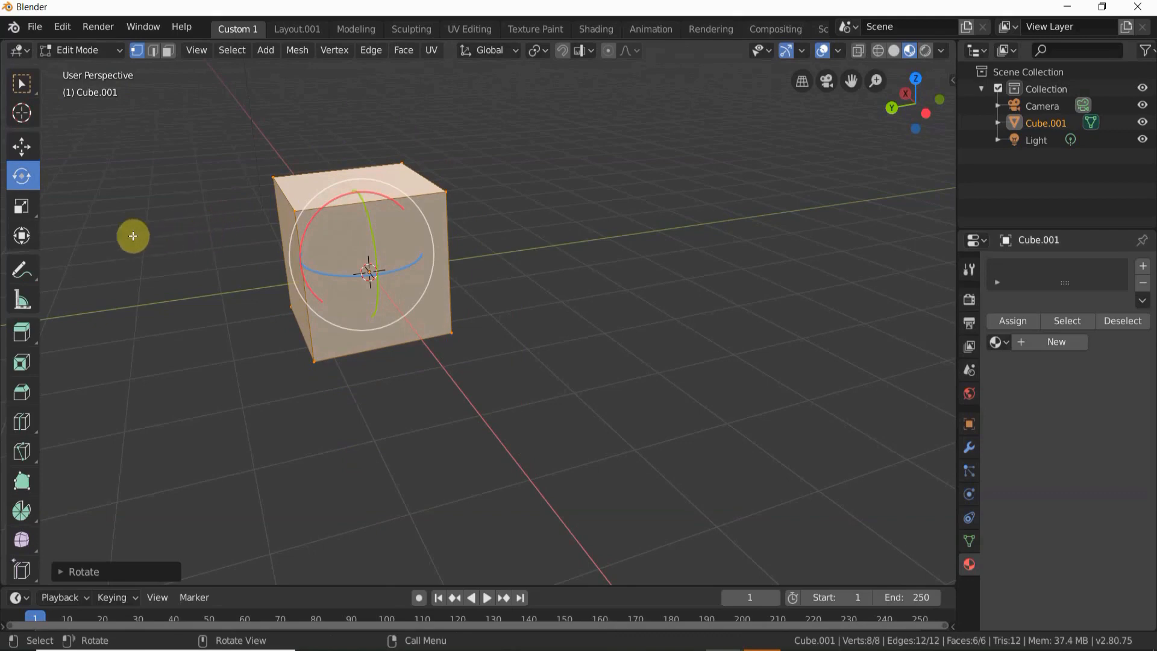
Step: Scale the mesh down along Z into a flat slab, and shift and rotate it slightly with the Transform tool
click(28, 206)
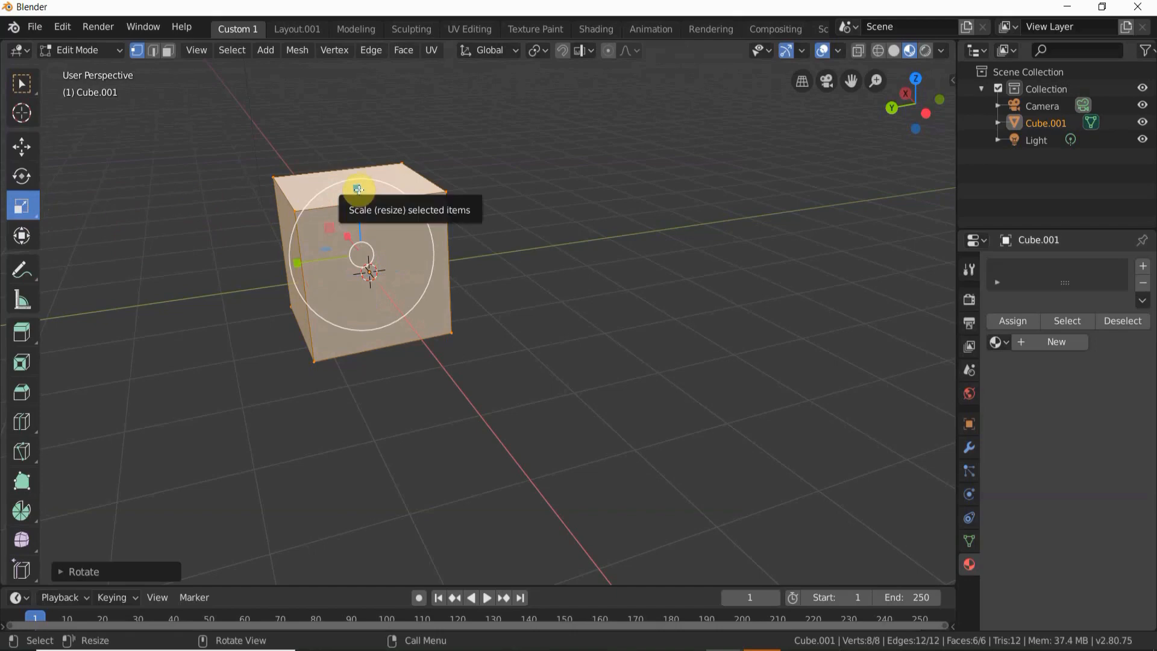
drag(358, 189, 319, 236)
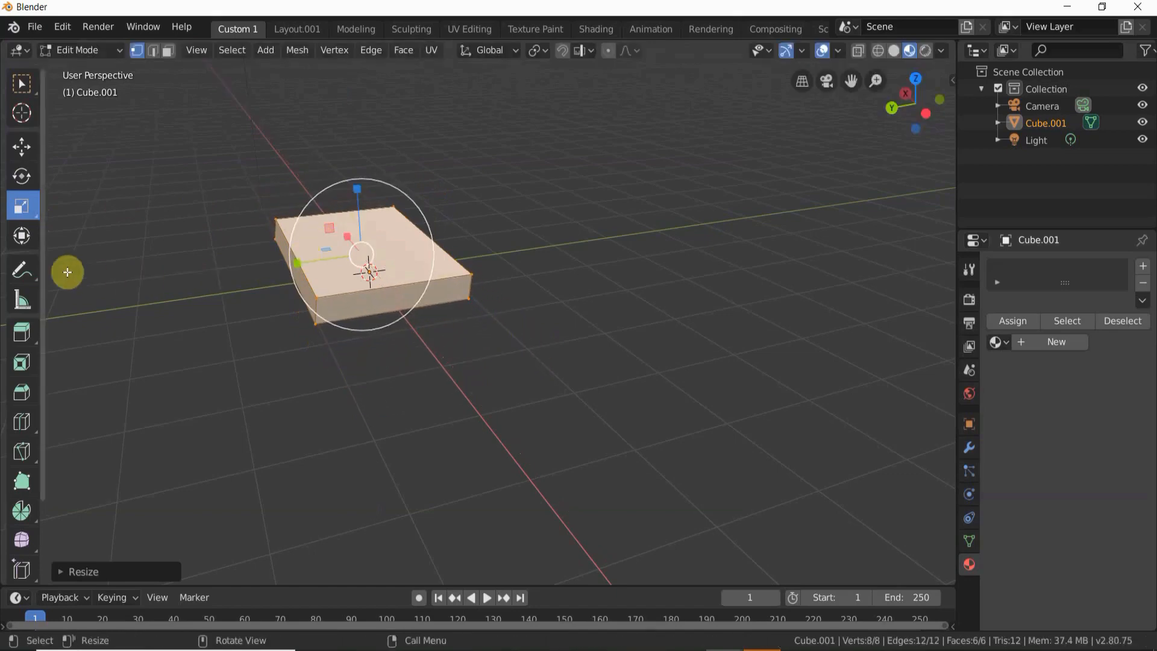
click(24, 241)
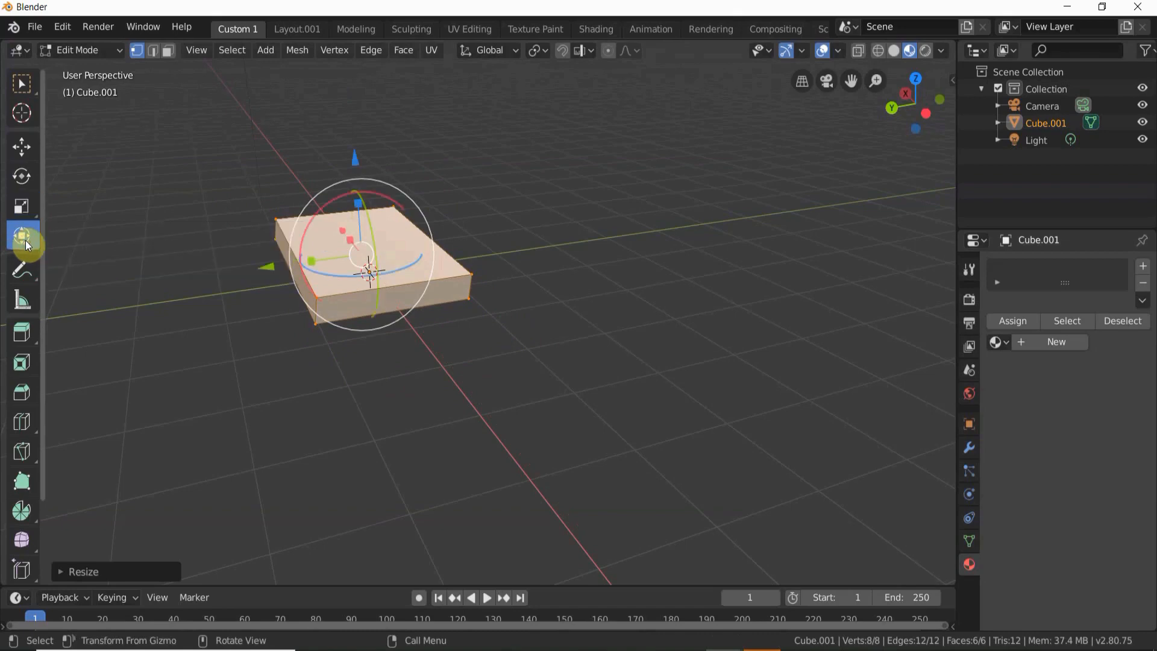
drag(269, 263, 381, 199)
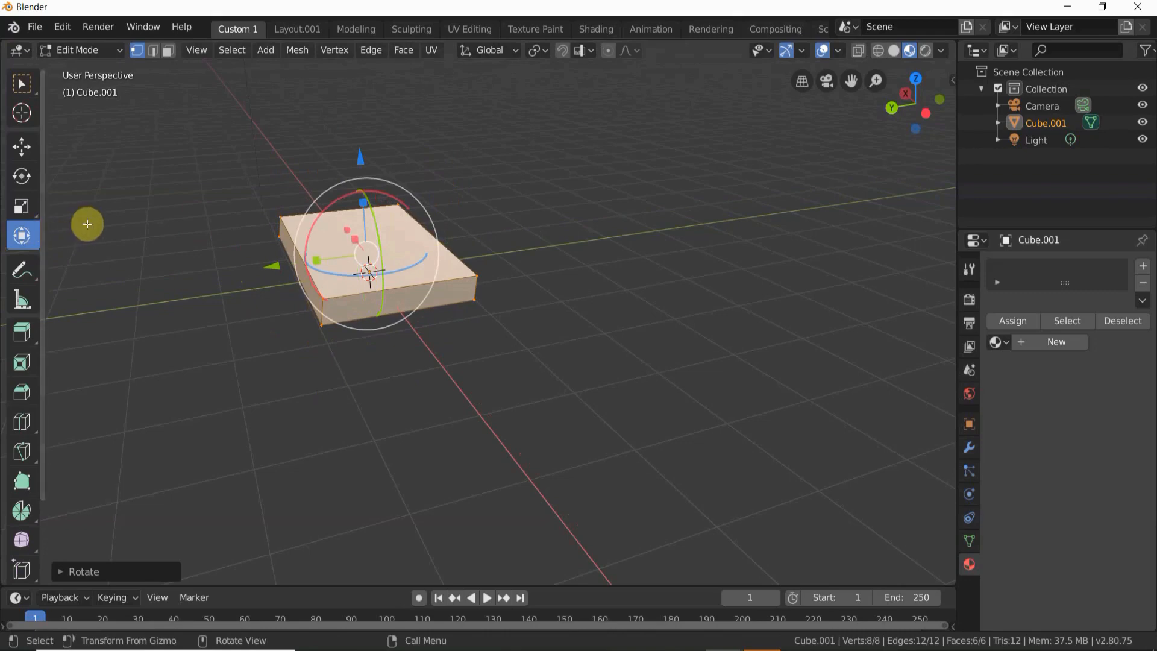
Step: Show the slab in wireframe shading and select its upper front-left vertex with the Select tool
click(878, 53)
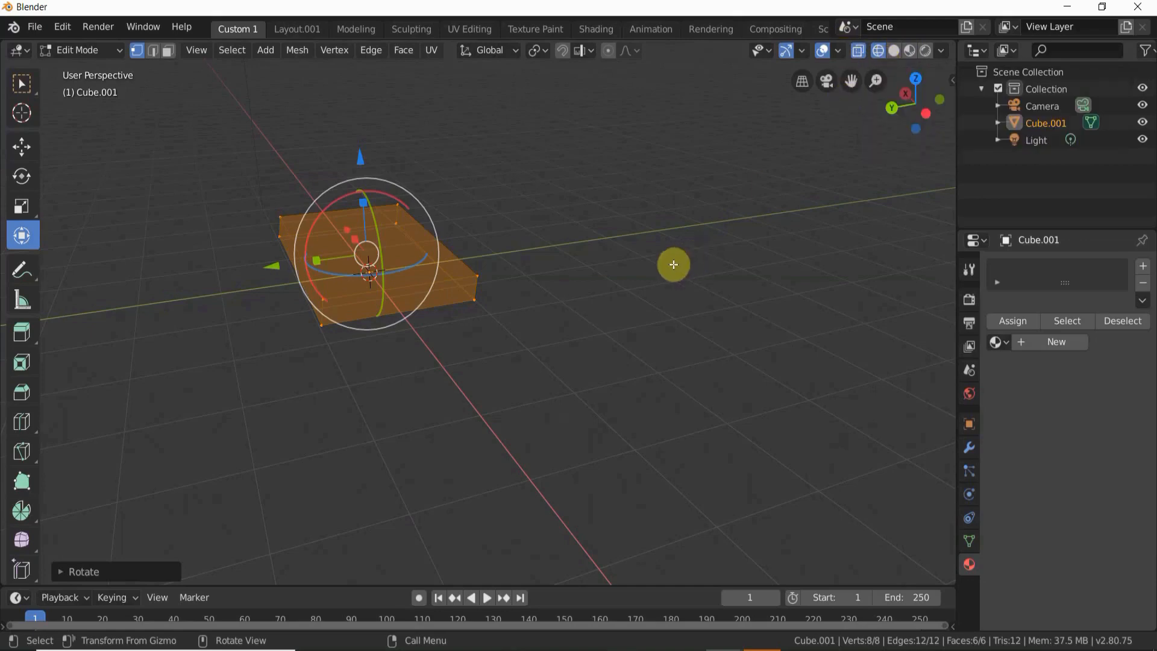
click(22, 85)
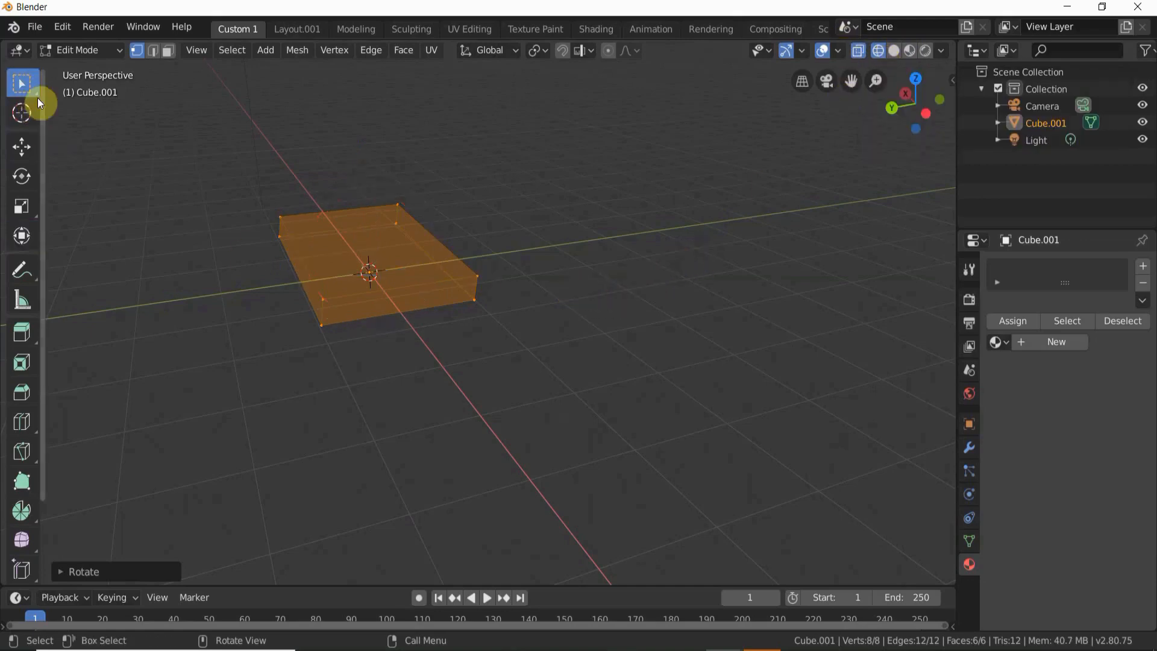
click(336, 298)
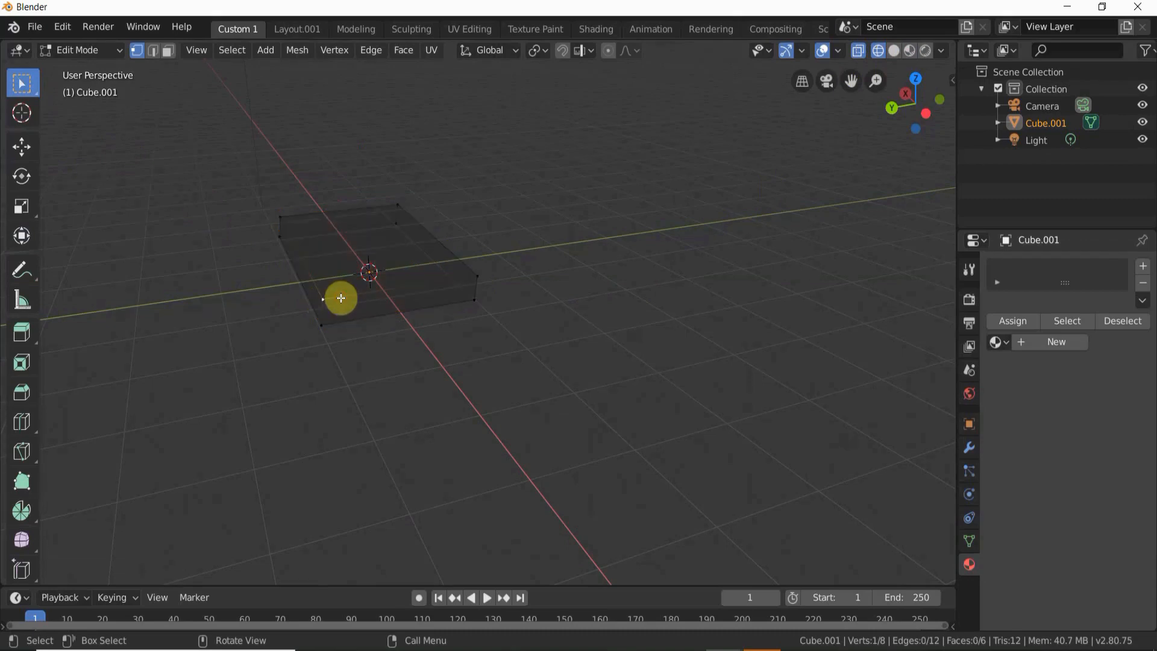
Step: Select the slab's upper front edge in edge select mode, and its bottom, right and left faces one after another in face select mode
click(151, 52)
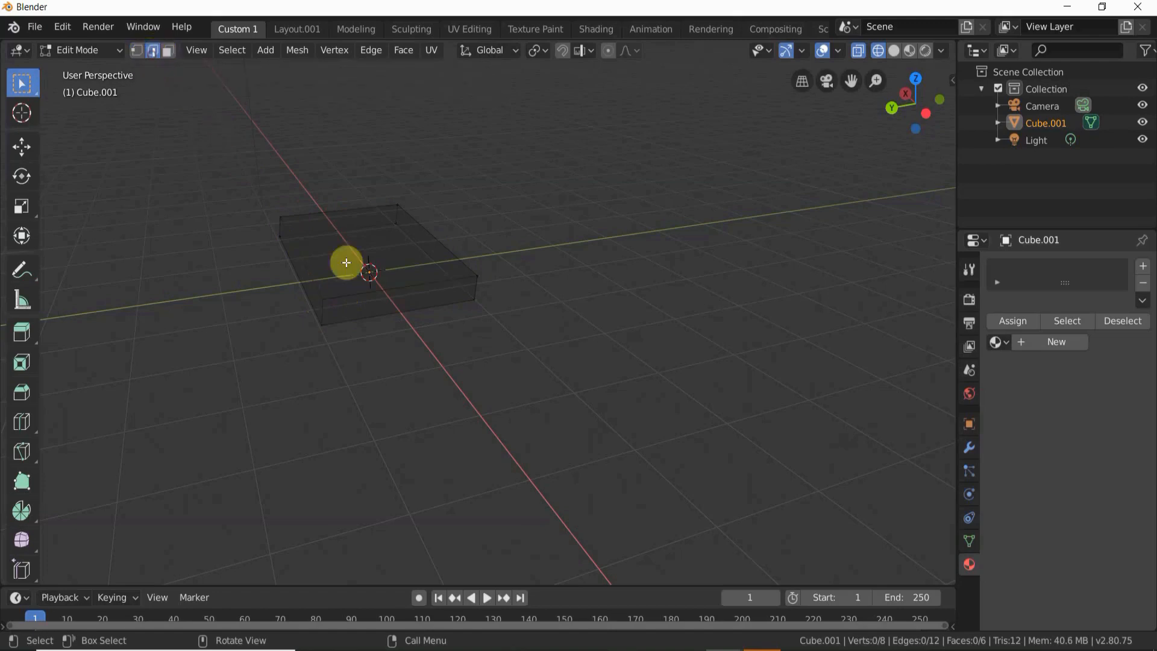
click(361, 295)
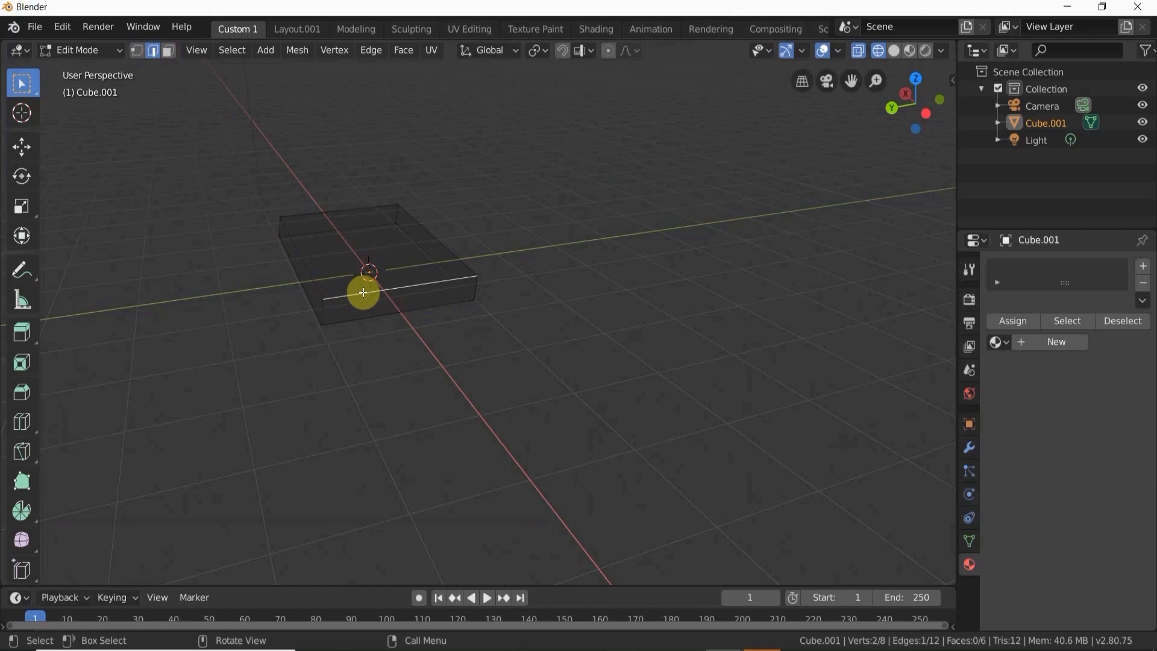
click(166, 54)
click(344, 276)
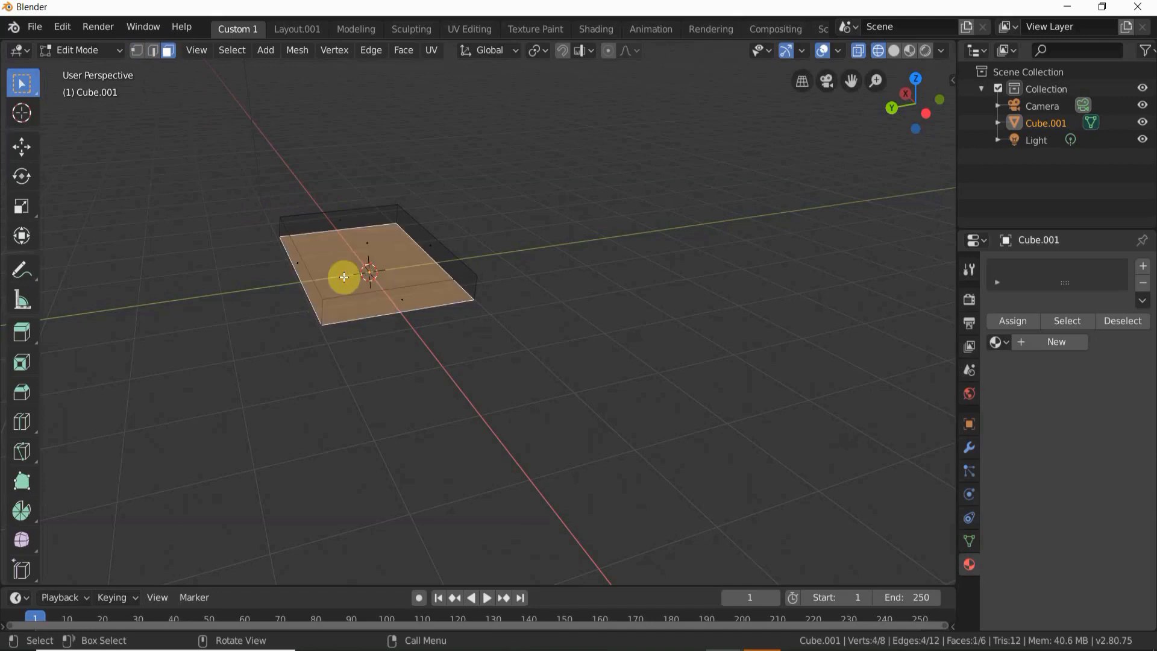
click(404, 250)
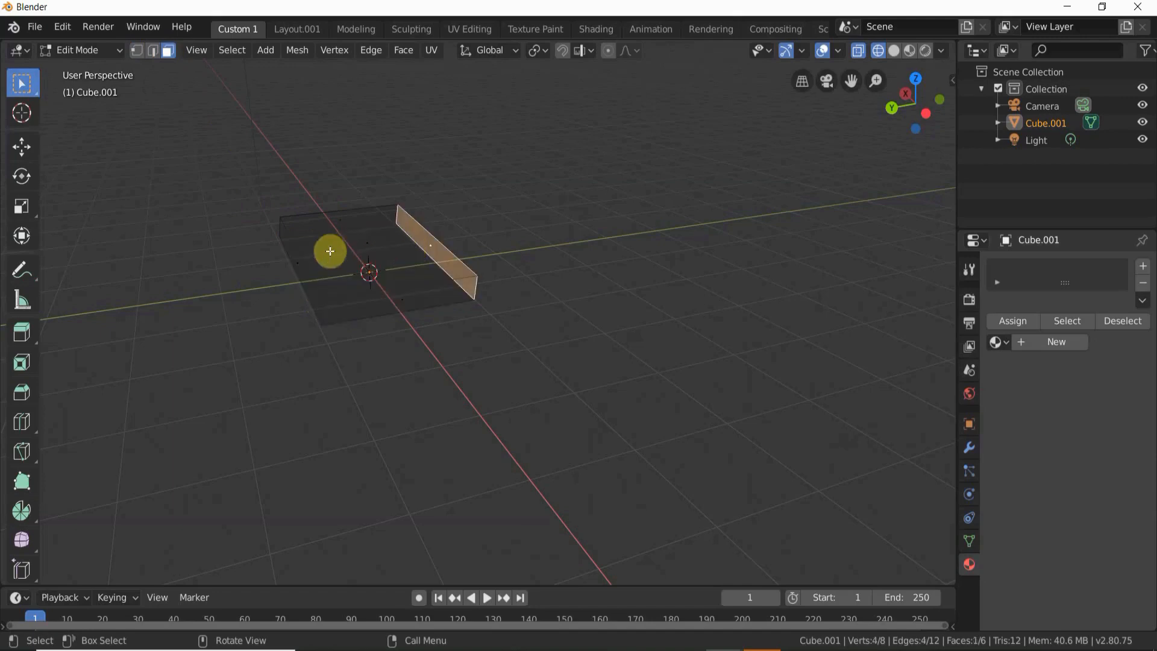
click(309, 276)
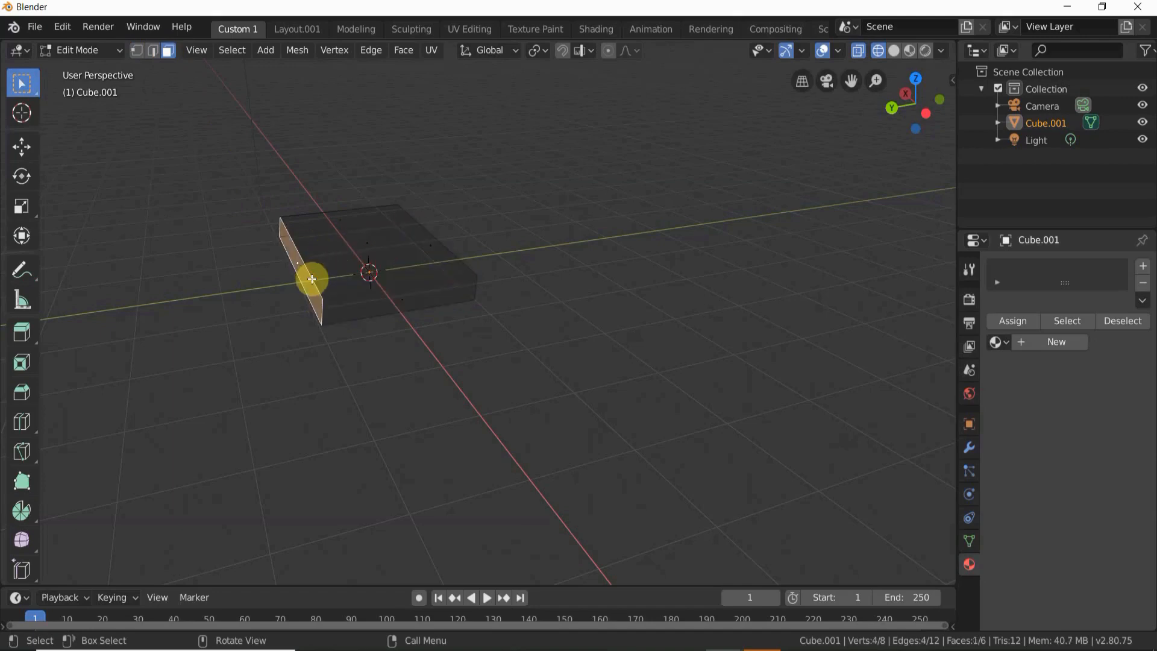